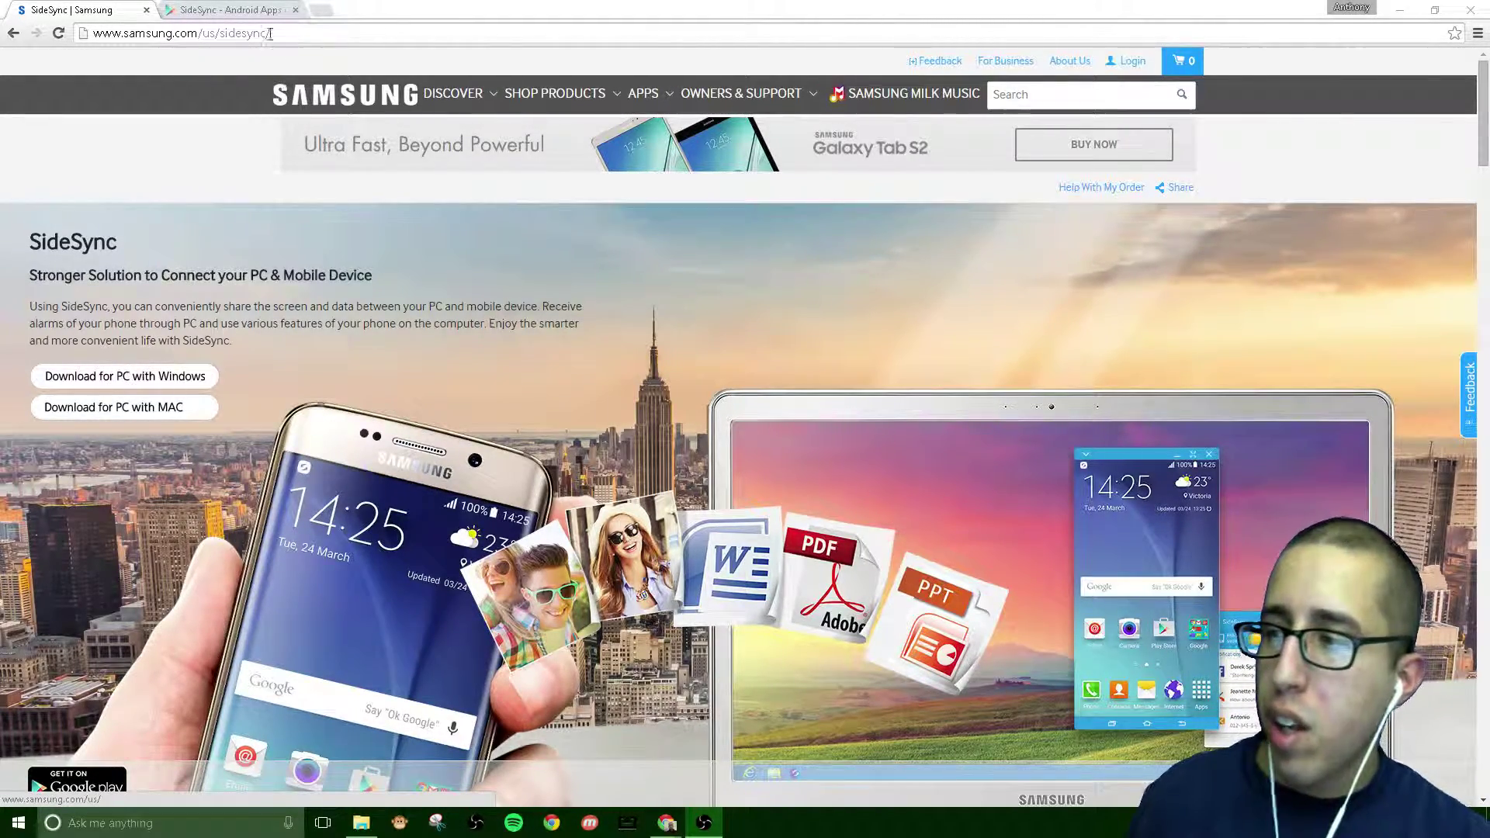
Show the SideSync listing on Google Play, which is already marked Installed
{"action": "left_click", "coordinate": [256, 10]}
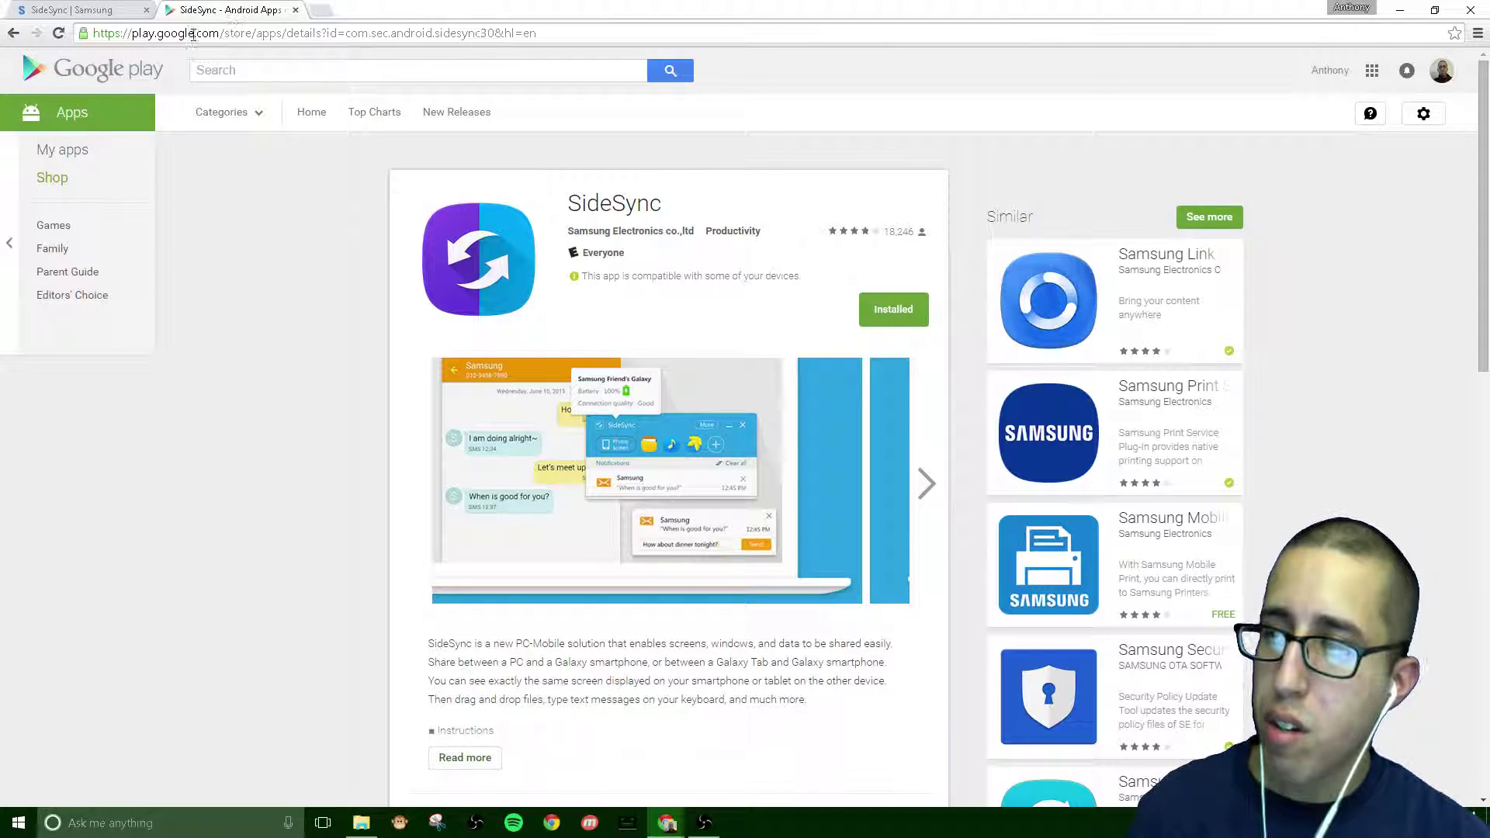
Return to Samsung's SideSync page and review requirements: Android KitKat 4.4 phones, Lollipop 5.0 tablets
{"action": "left_click", "coordinate": [48, 10]}
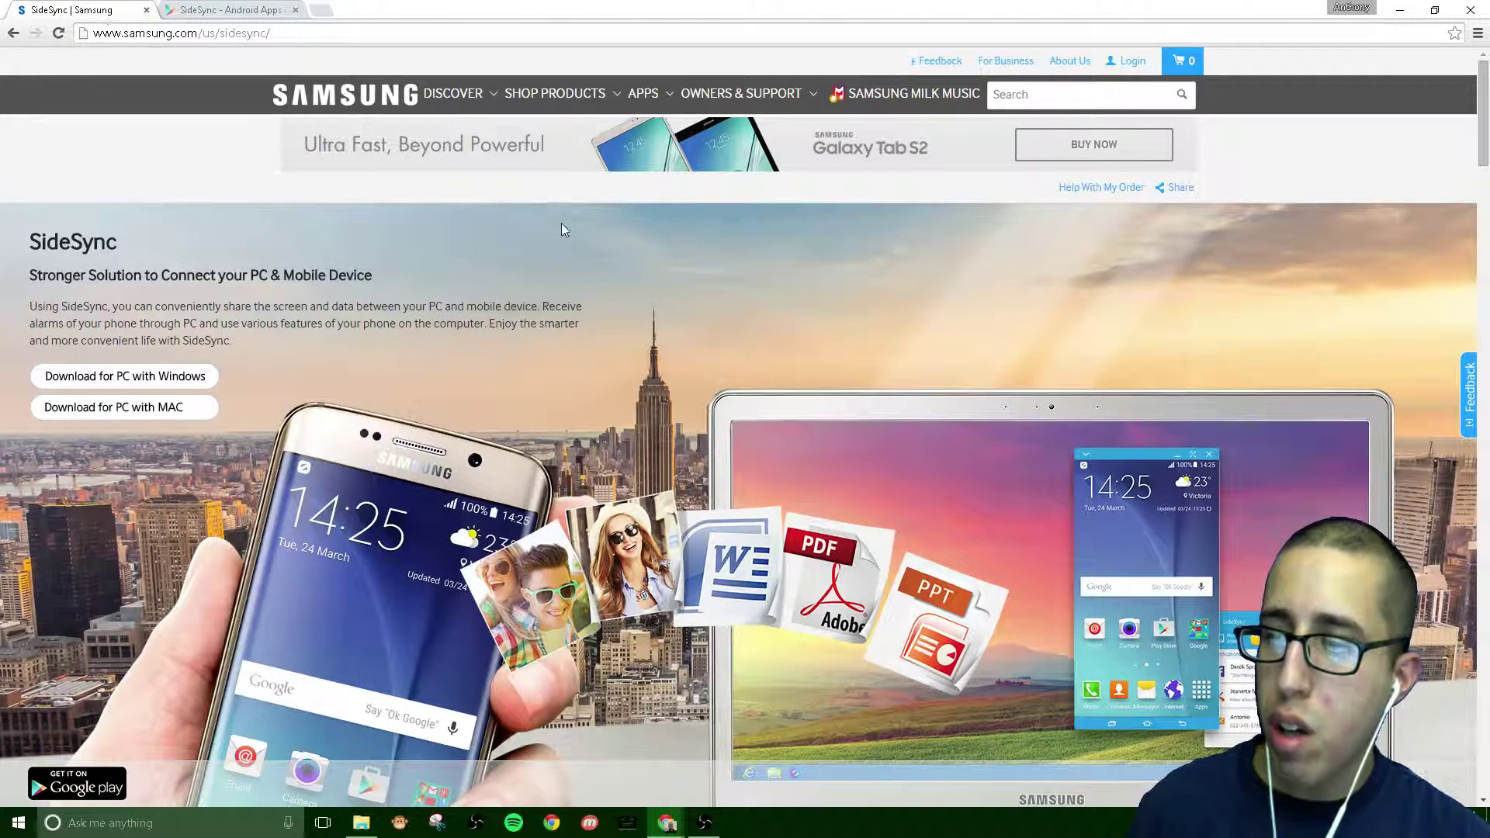
{"action": "scroll", "coordinate": [561, 222], "scroll_direction": "down", "scroll_amount": 10}
{"action": "scroll", "coordinate": [584, 189], "scroll_direction": "down", "scroll_amount": 20}
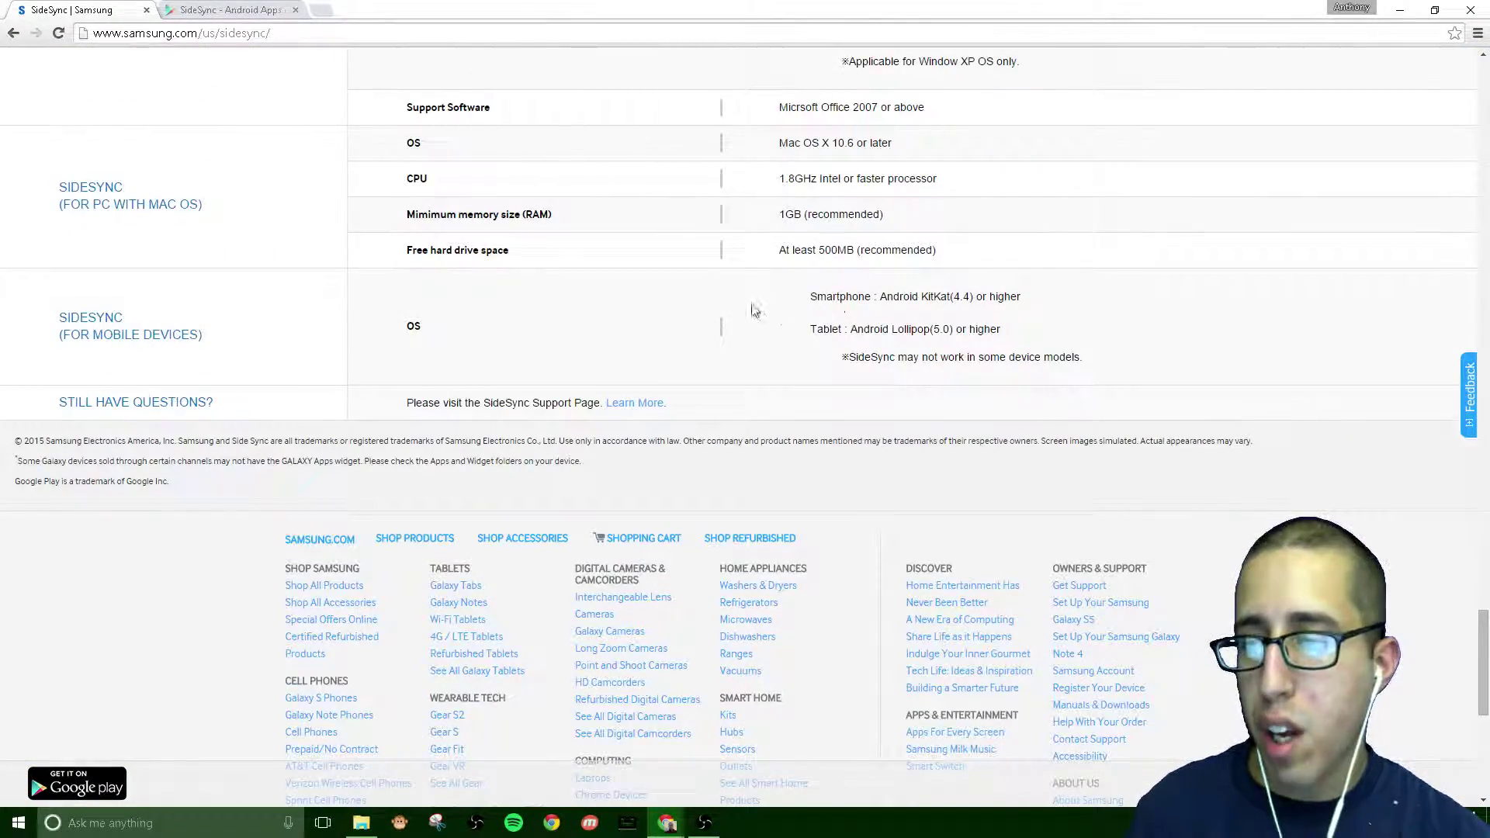
{"action": "left_click_drag", "start_coordinate": [776, 289], "coordinate": [1082, 359]}
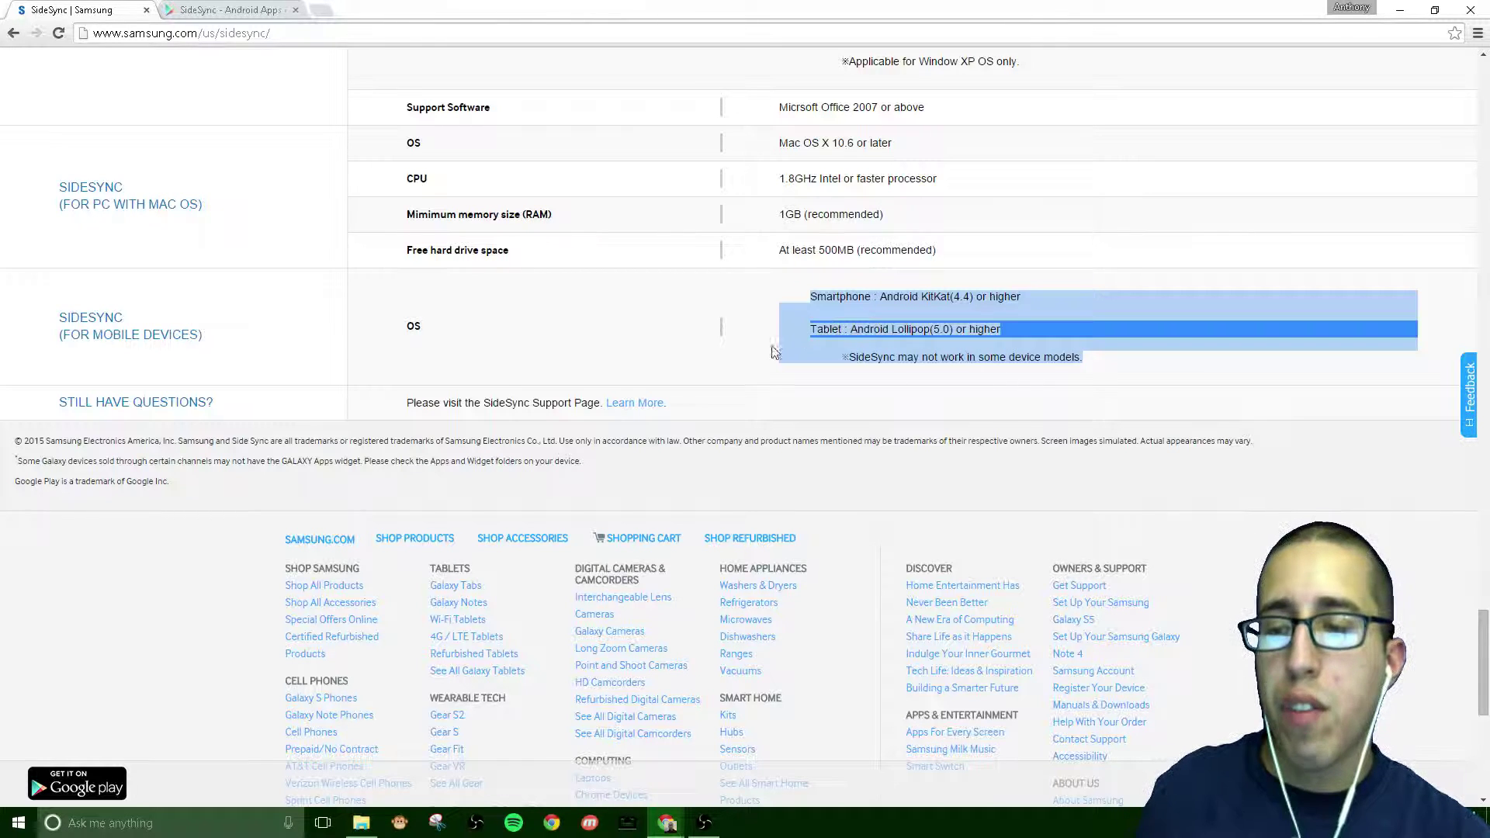
{"action": "left_click", "coordinate": [789, 329]}
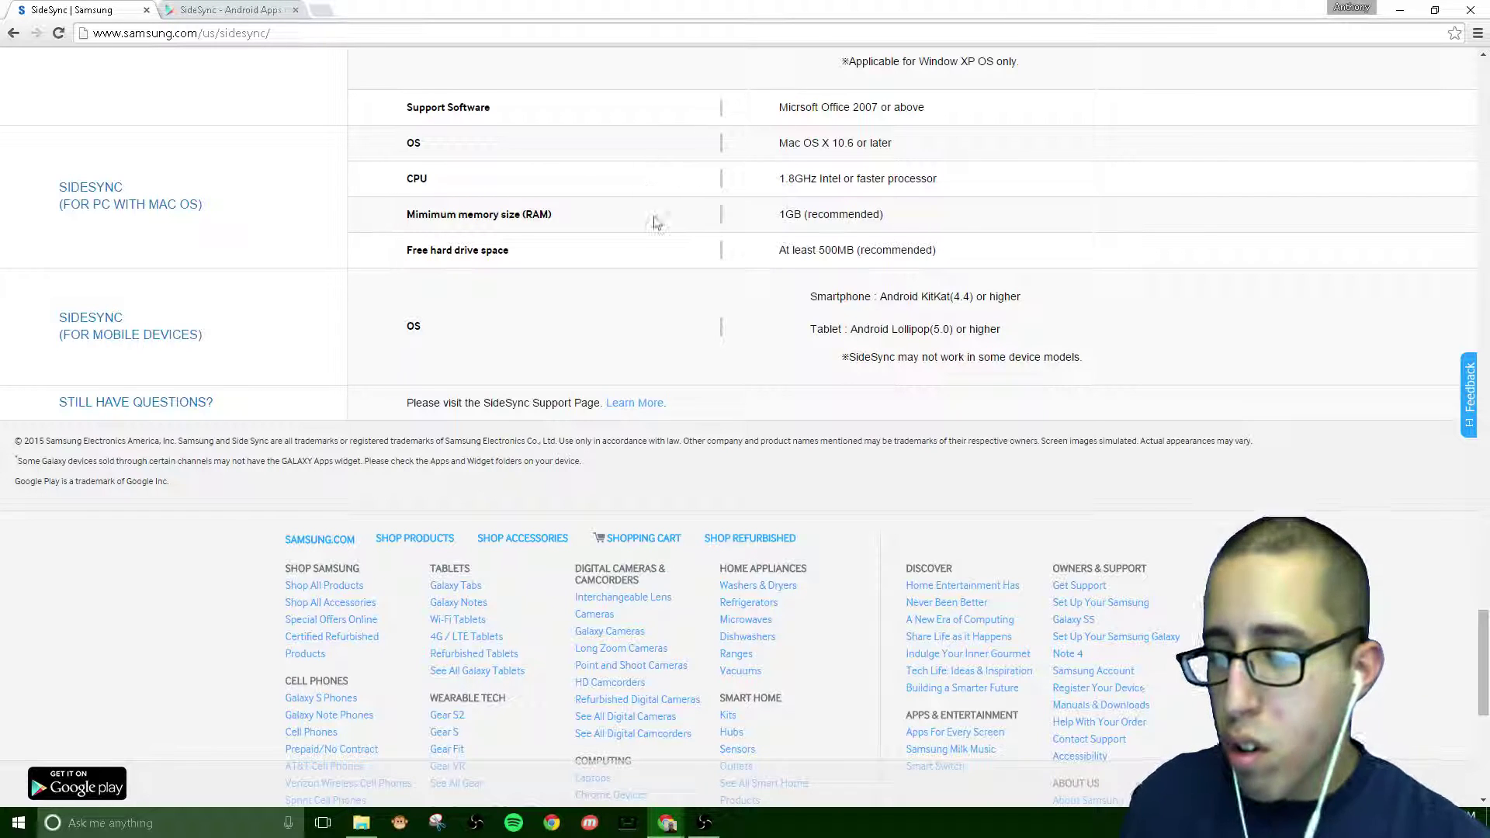
{"action": "left_click", "coordinate": [197, 827]}
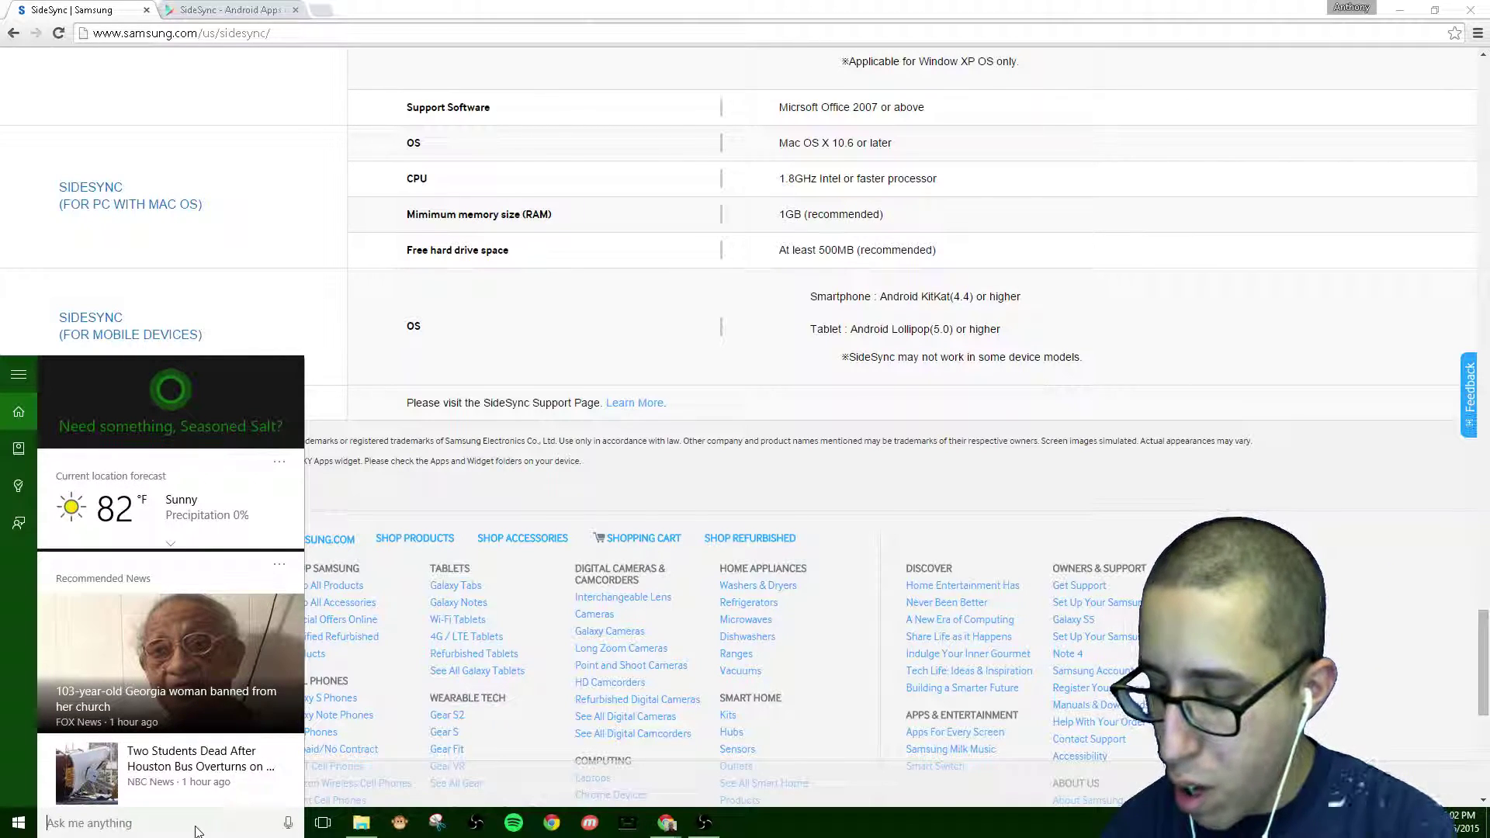
Search Windows for 'side' and launch the SideSync desktop app
{"action": "type", "text": "side"}
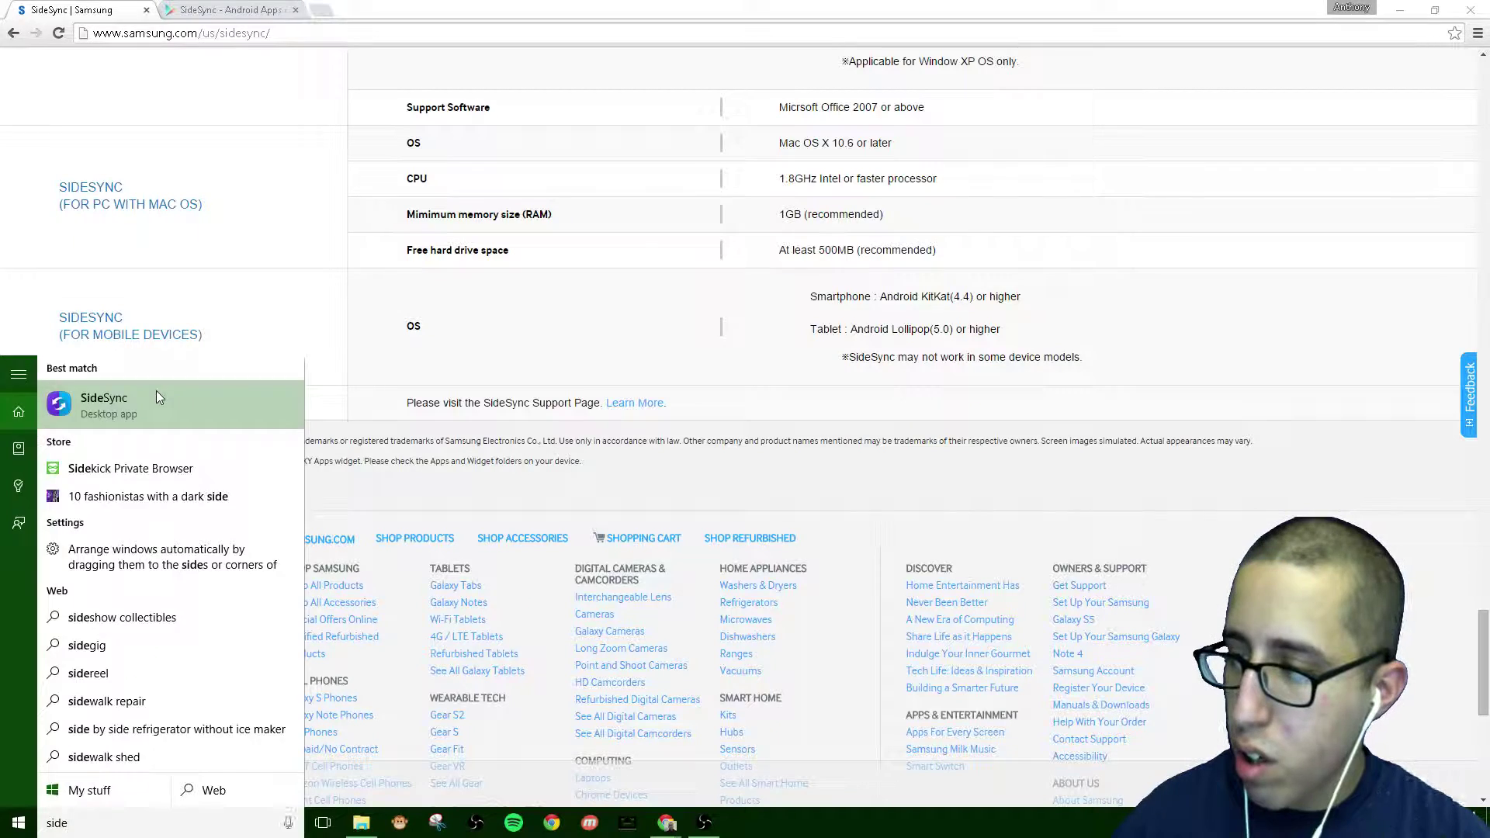
{"action": "key", "text": "Return"}
{"action": "left_click", "coordinate": [1399, 9]}
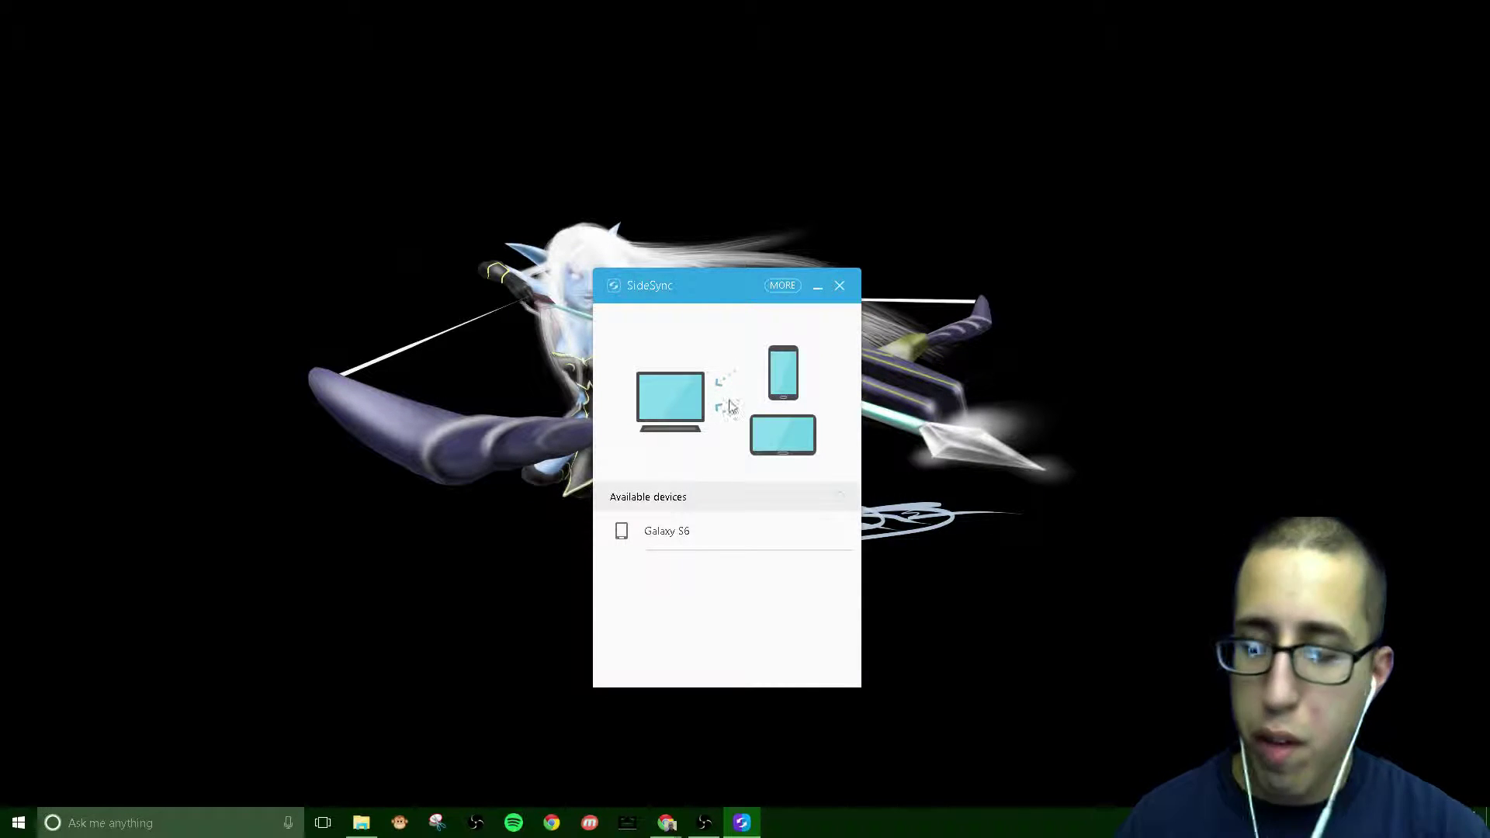
Connect to the Galaxy S6 listed under Available devices
{"action": "left_click", "coordinate": [661, 537]}
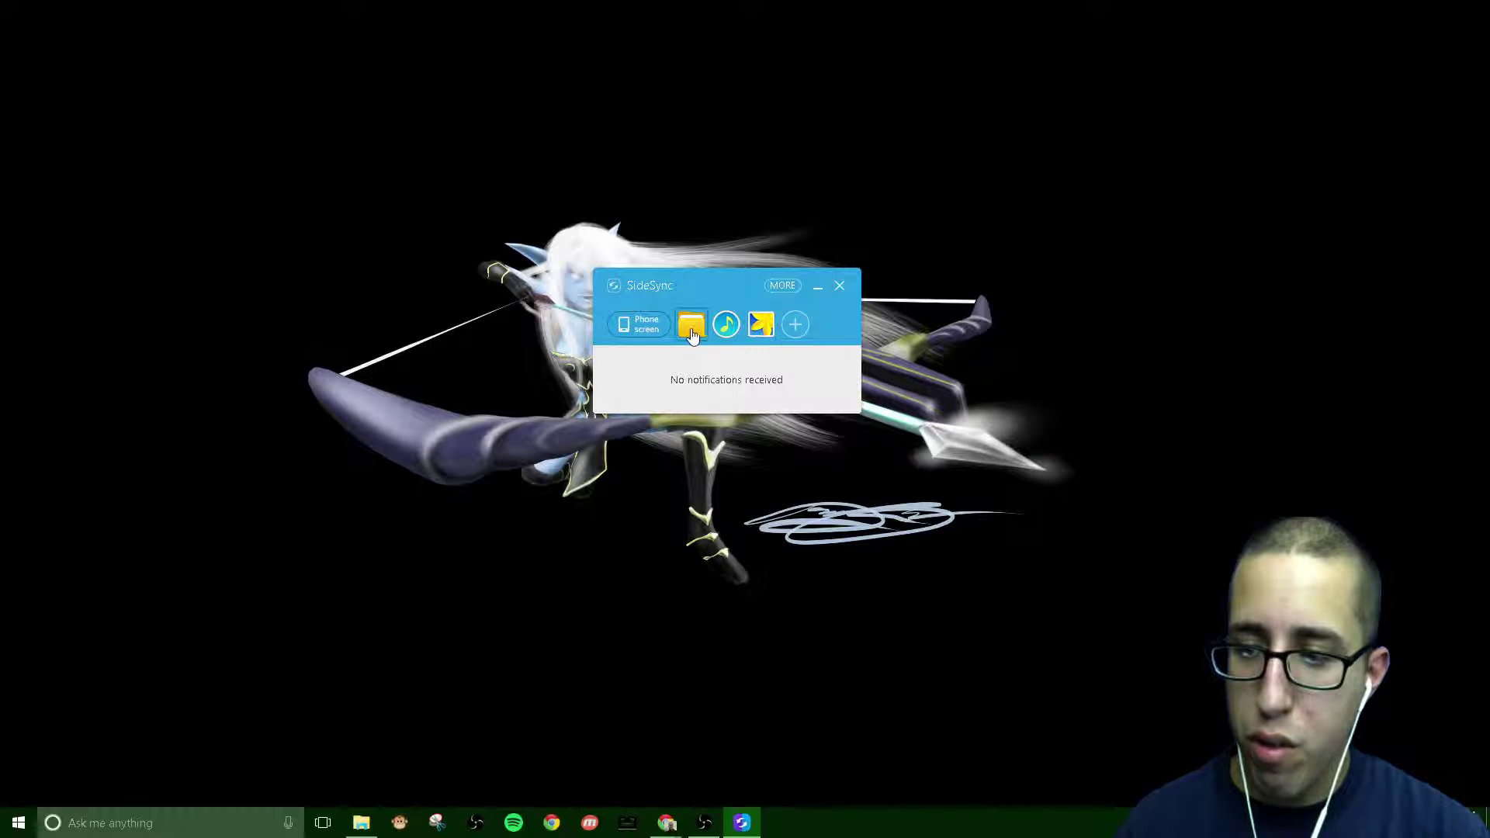
Open the Phone screen window, move it up and right, browse app pages, and wake it
{"action": "left_click", "coordinate": [643, 332]}
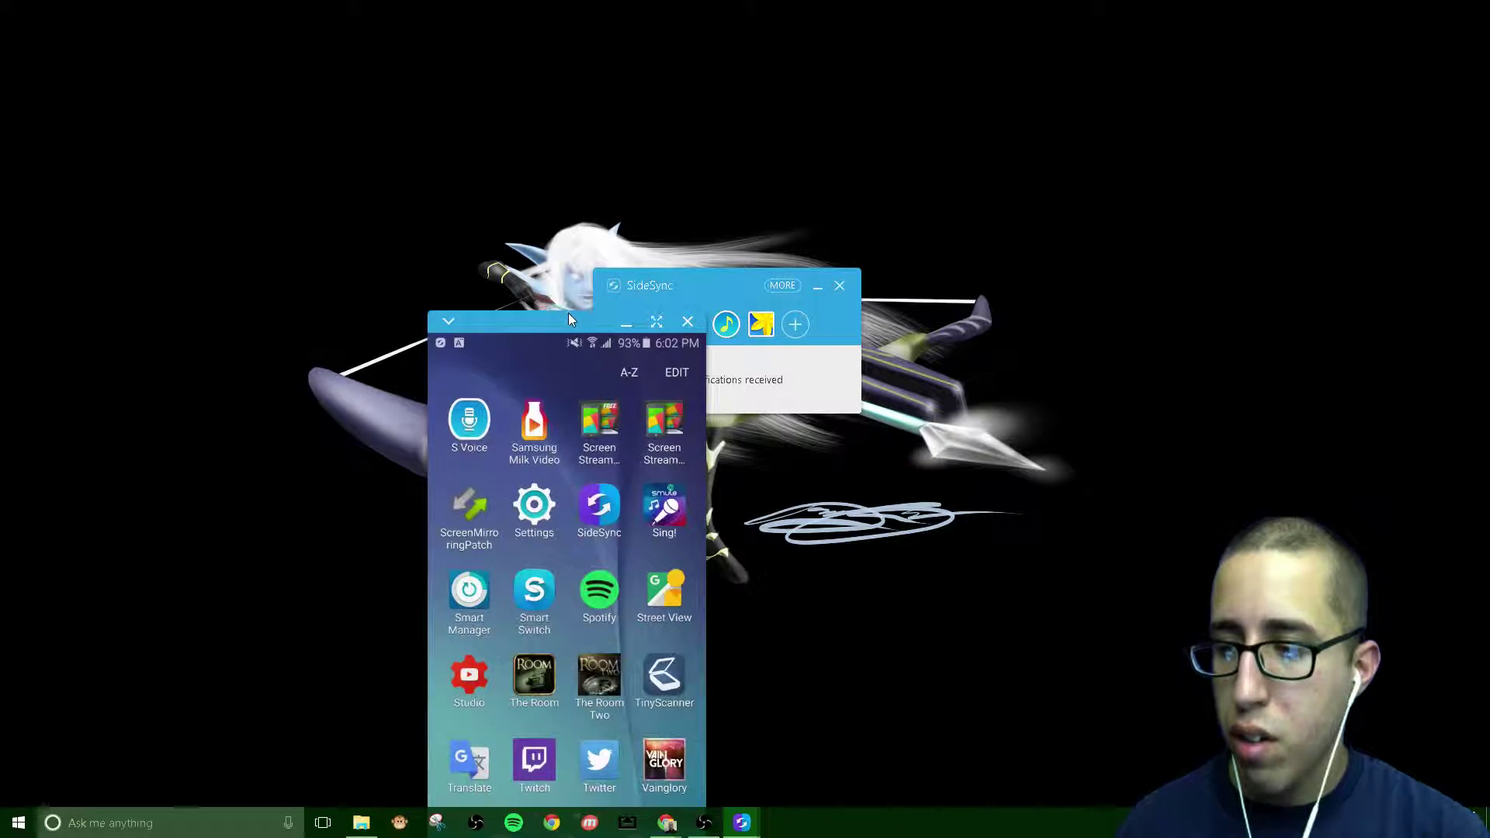
{"action": "left_click_drag", "start_coordinate": [566, 315], "coordinate": [738, 136]}
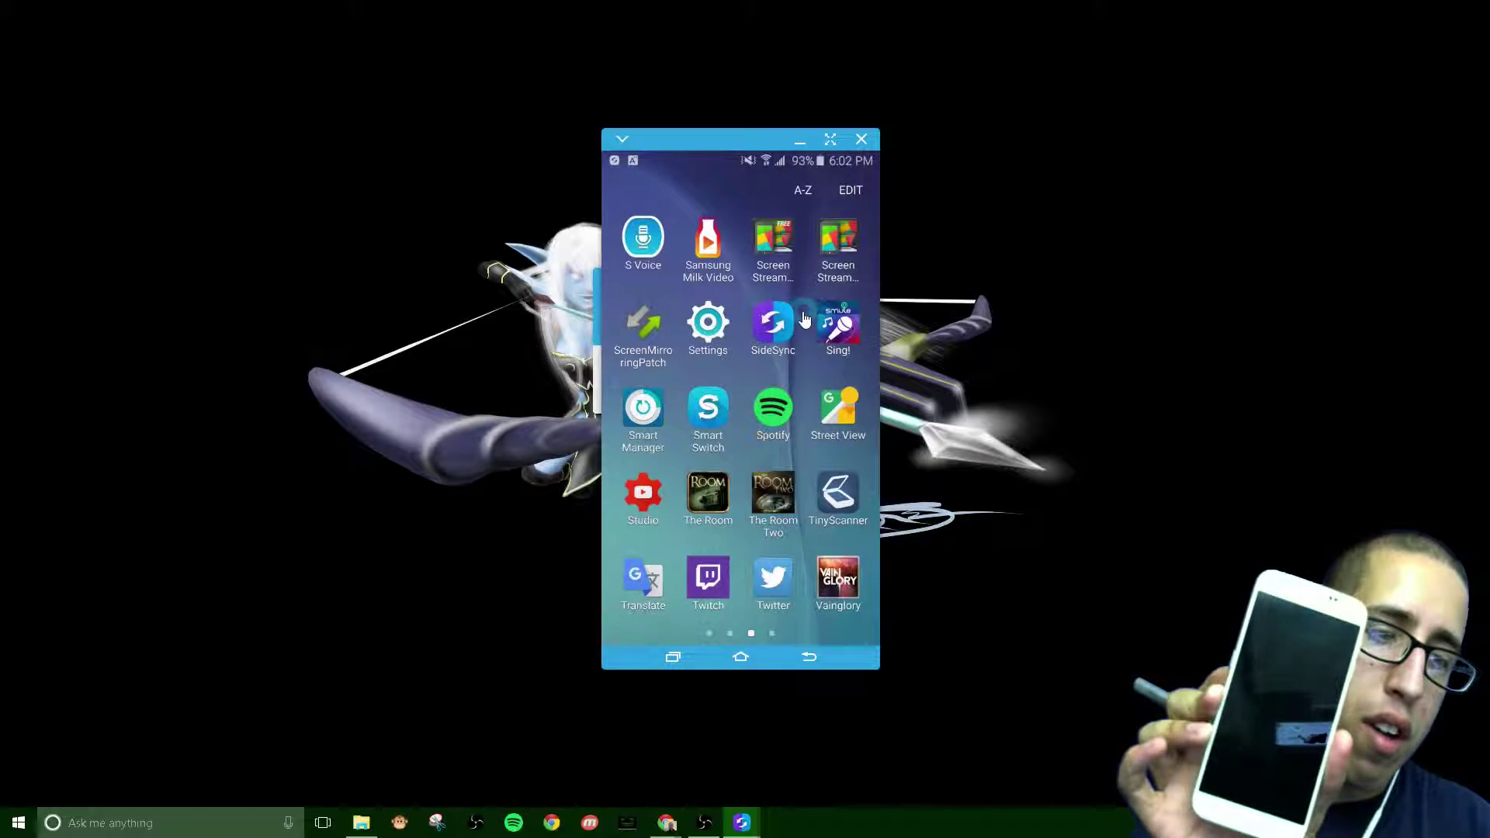
{"action": "left_click_drag", "start_coordinate": [827, 384], "coordinate": [492, 389]}
{"action": "left_click_drag", "start_coordinate": [708, 409], "coordinate": [444, 353]}
{"action": "left_click_drag", "start_coordinate": [743, 364], "coordinate": [667, 359]}
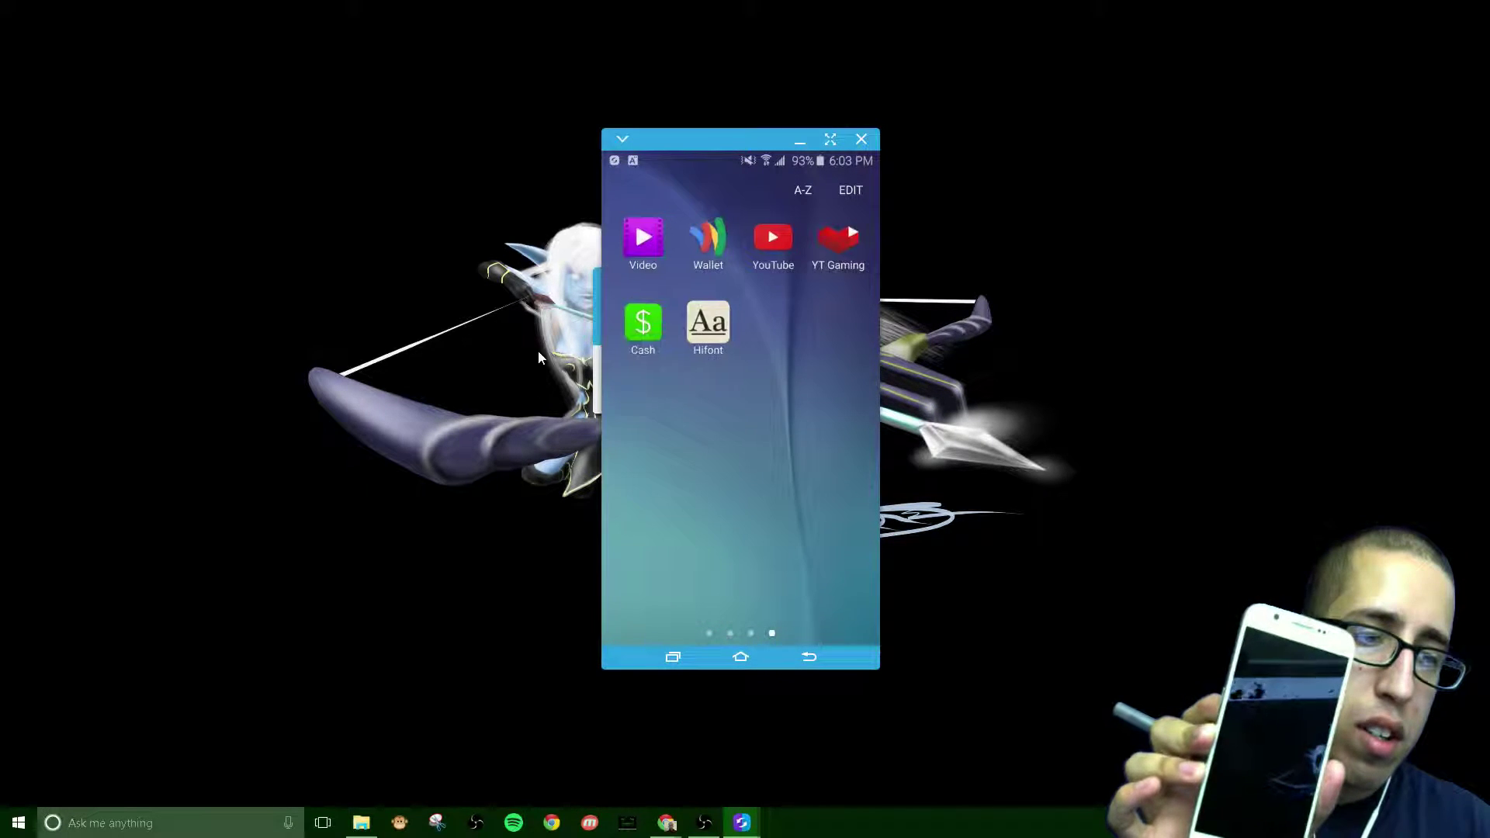
{"action": "left_click_drag", "start_coordinate": [682, 408], "coordinate": [823, 400]}
{"action": "left_click_drag", "start_coordinate": [745, 372], "coordinate": [951, 361]}
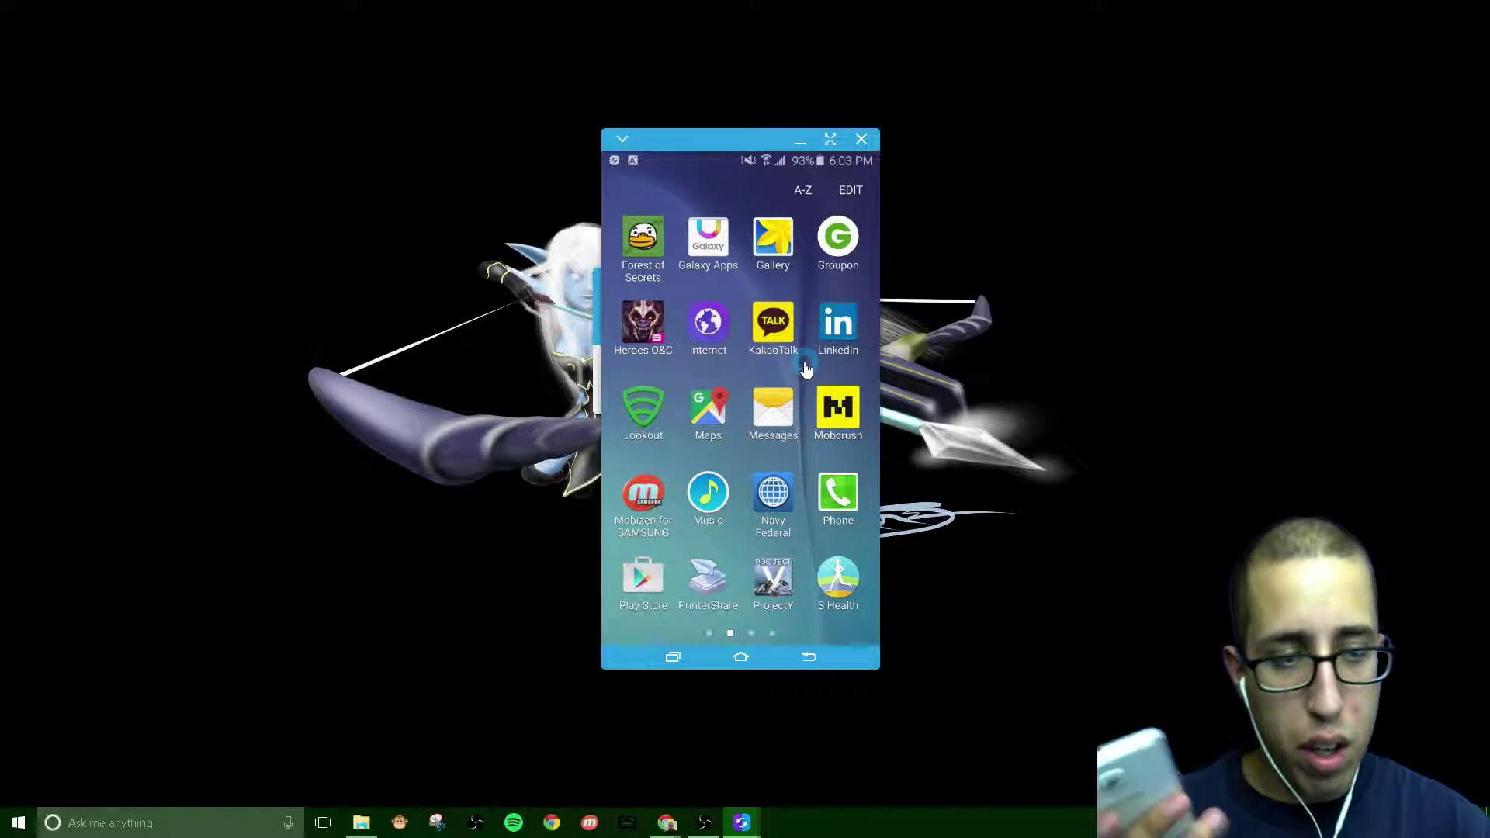
{"action": "left_click", "coordinate": [769, 326]}
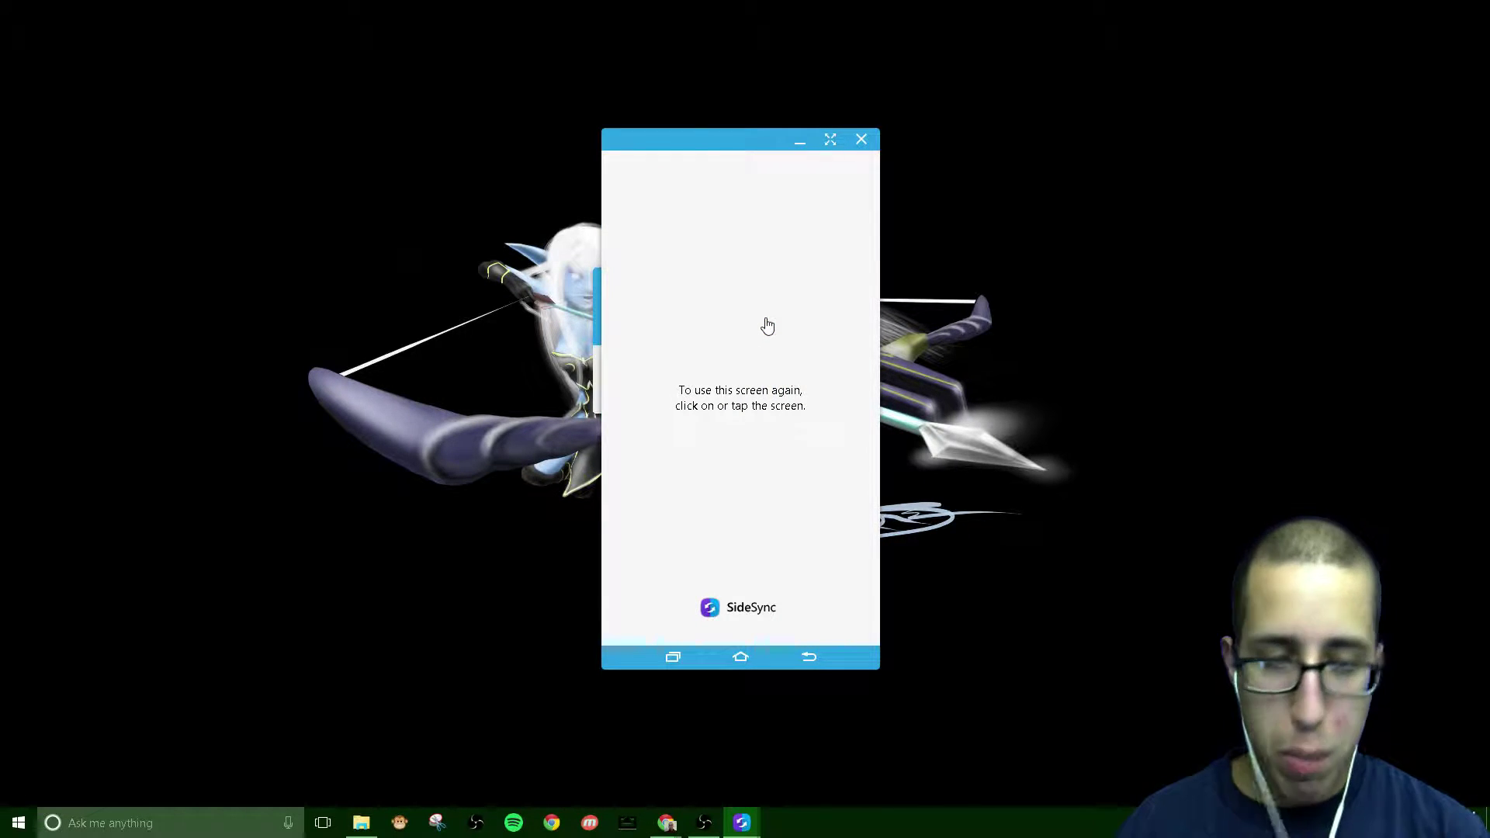
{"action": "left_click", "coordinate": [755, 394]}
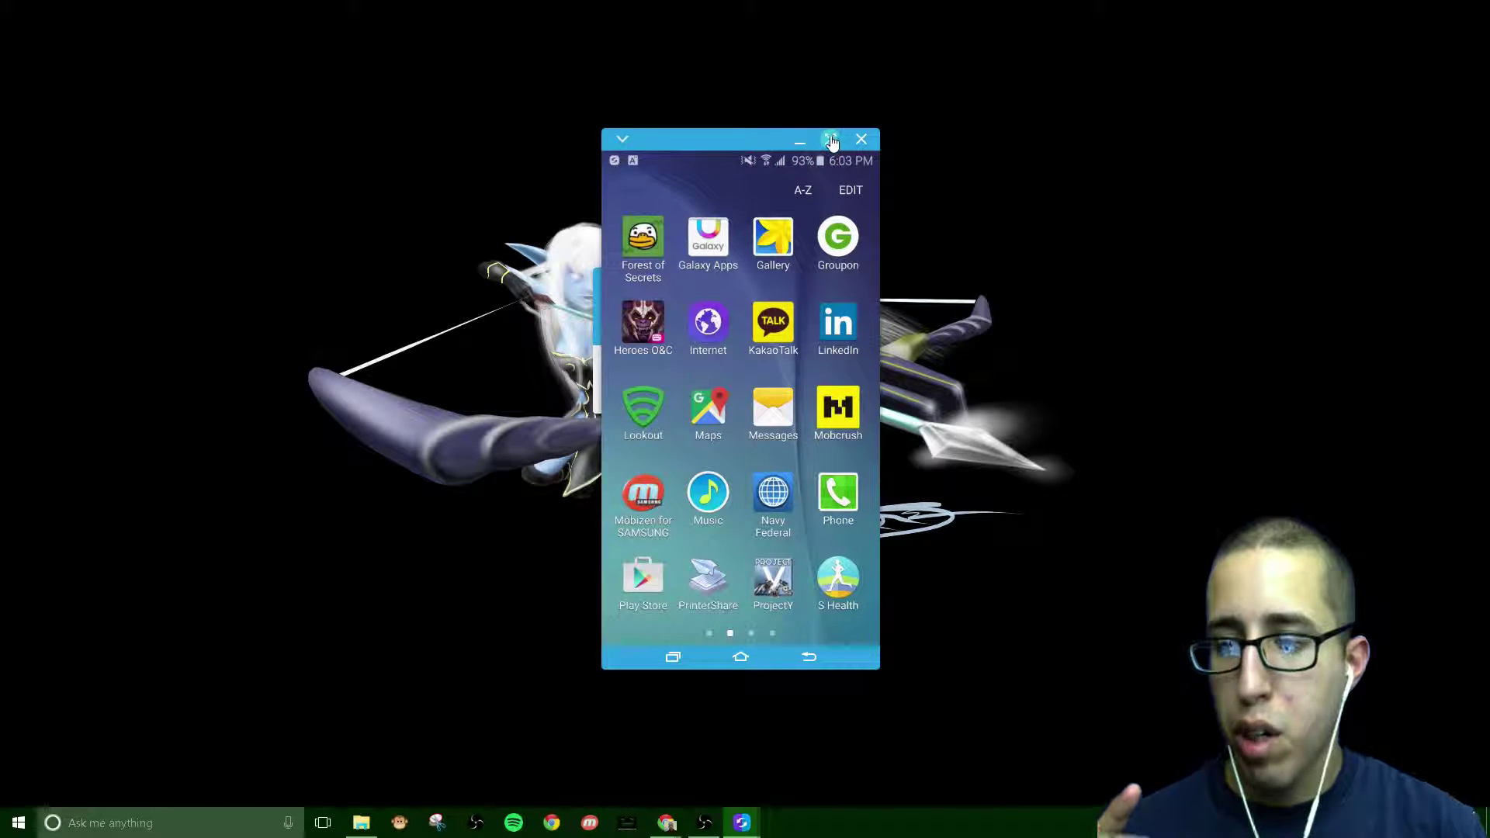
Maximize the mirrored phone window and enable Presentation mode
{"action": "left_click", "coordinate": [829, 141]}
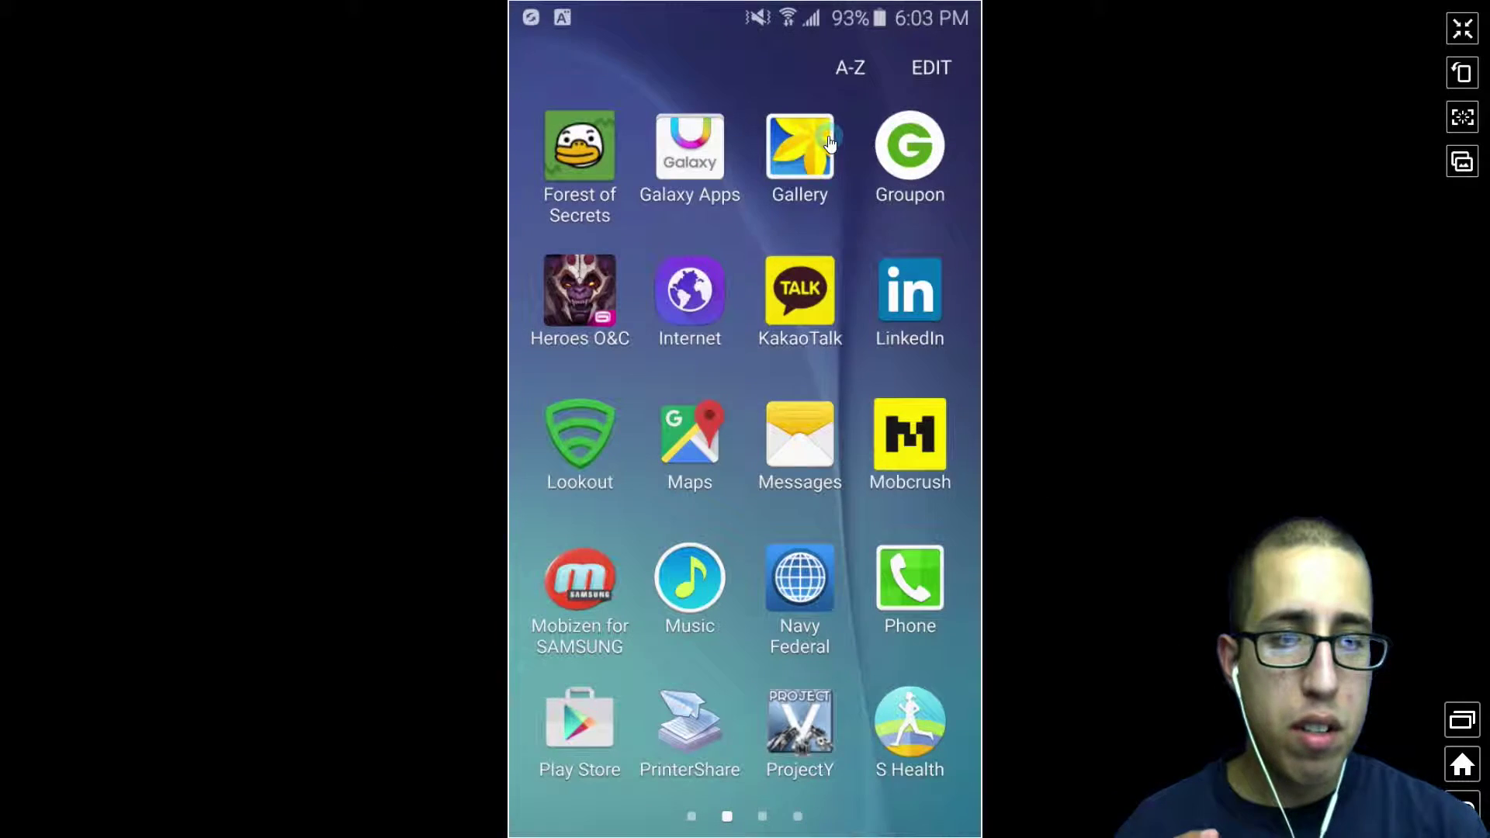
{"action": "left_click", "coordinate": [1461, 164]}
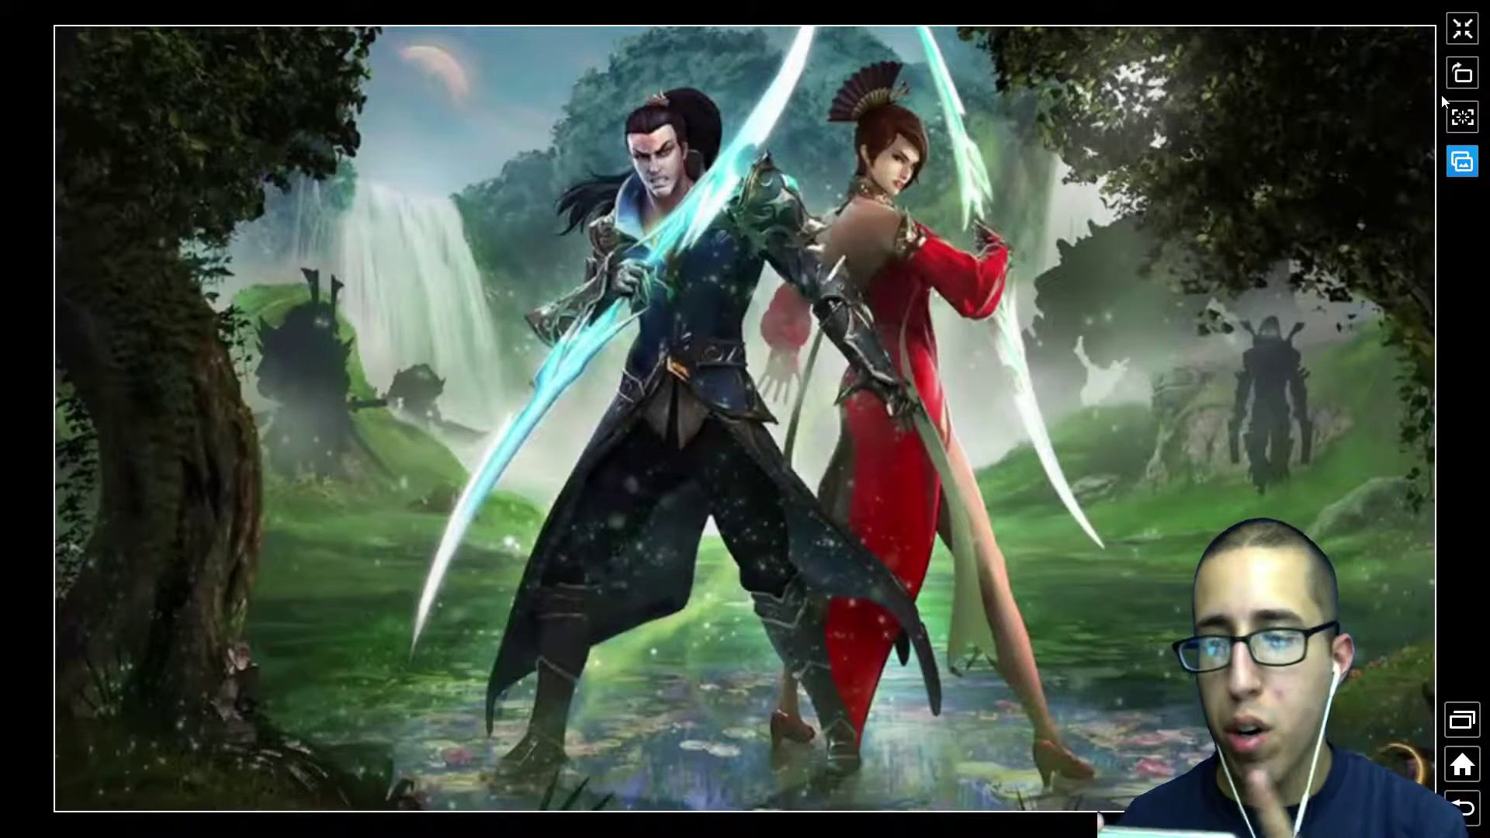
Lower the phone volume, go back to the main menu, and start a Solo tutorial
{"action": "key", "text": "XF86AudioLowerVolume"}
{"action": "key", "text": "XF86AudioLowerVolume"}
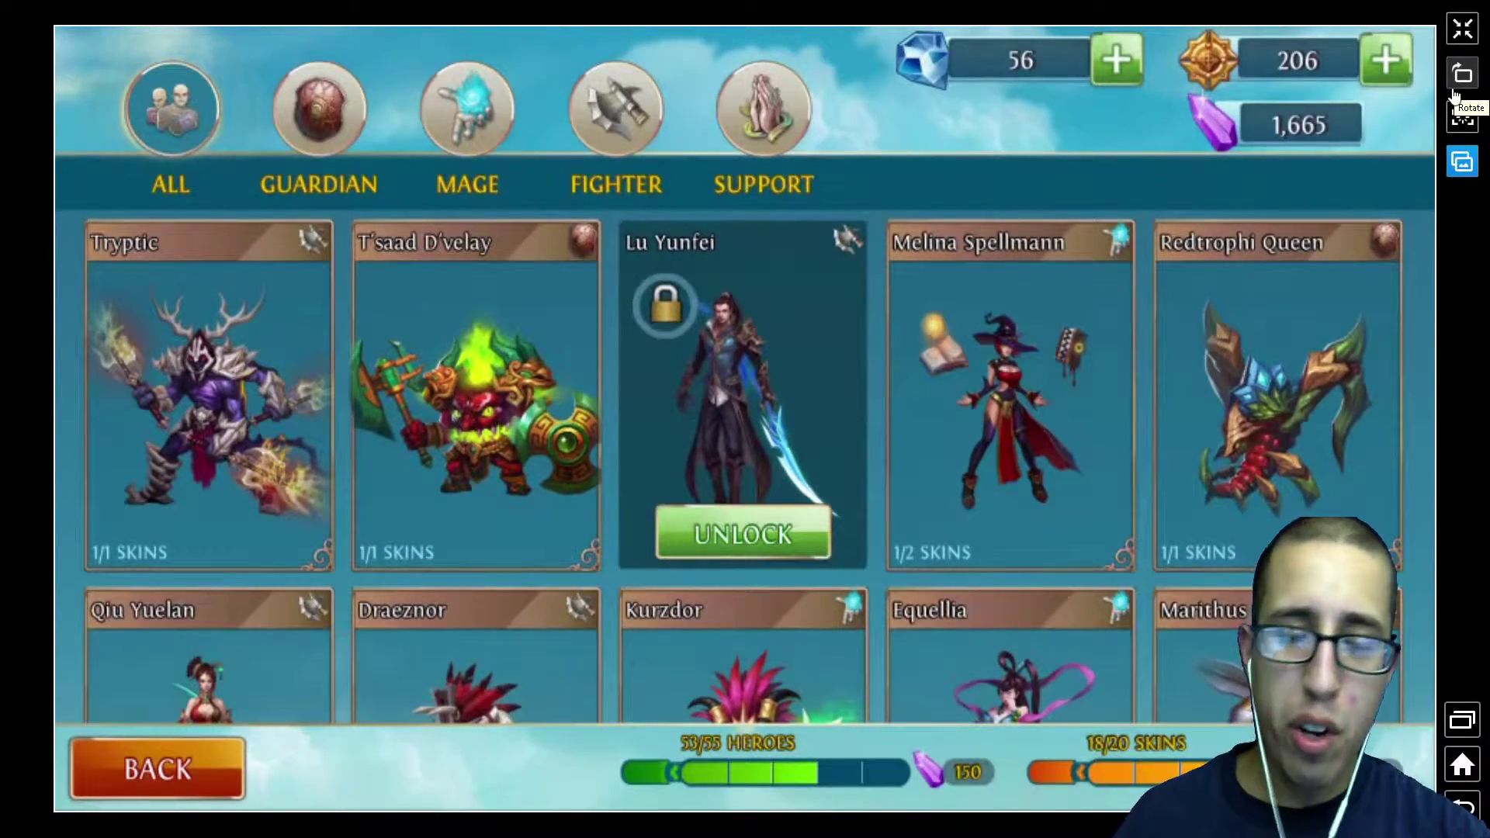
{"action": "key", "text": "Escape"}
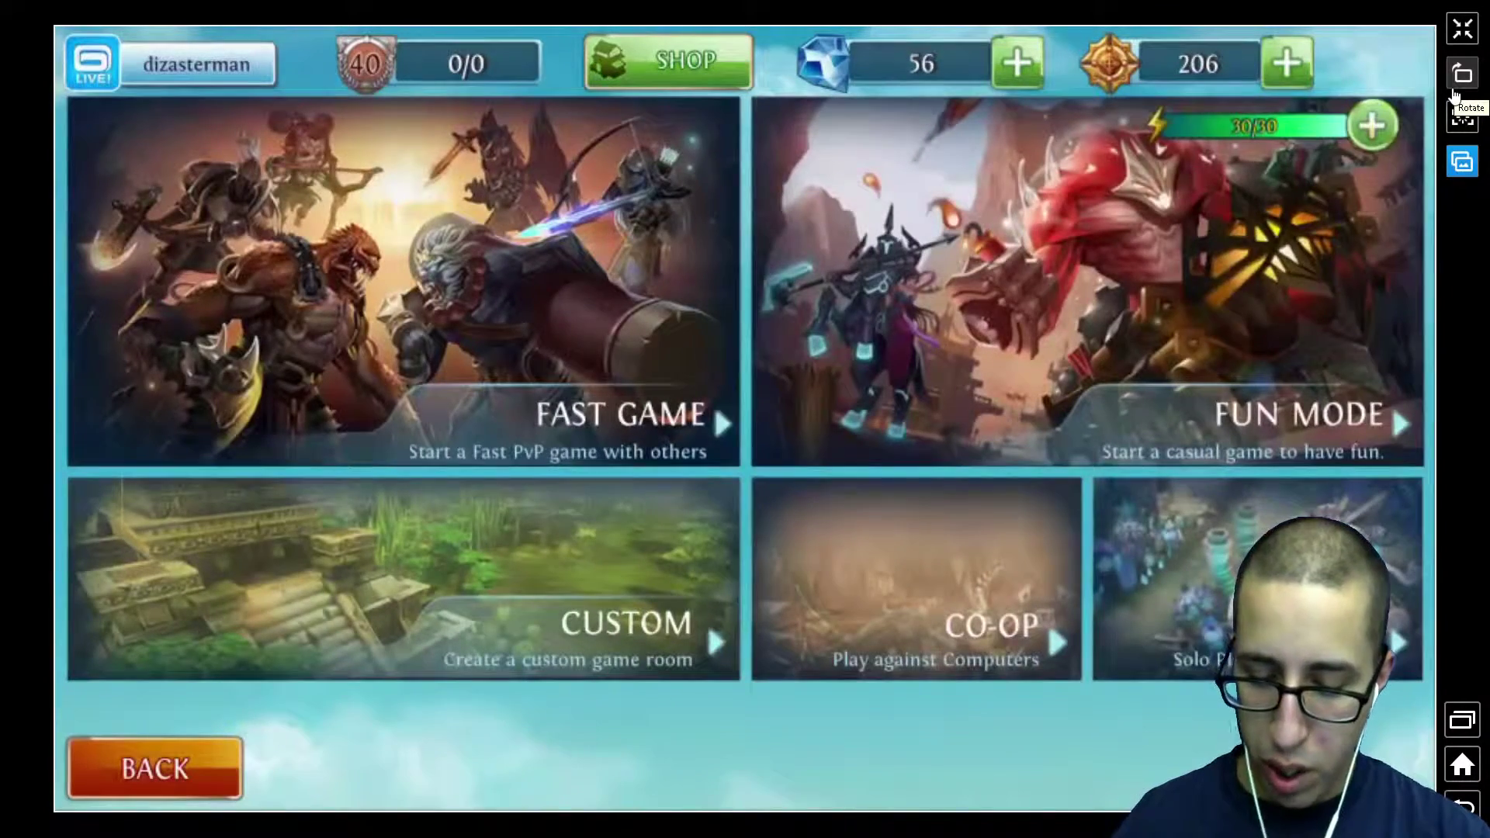
{"action": "key", "text": "Return"}
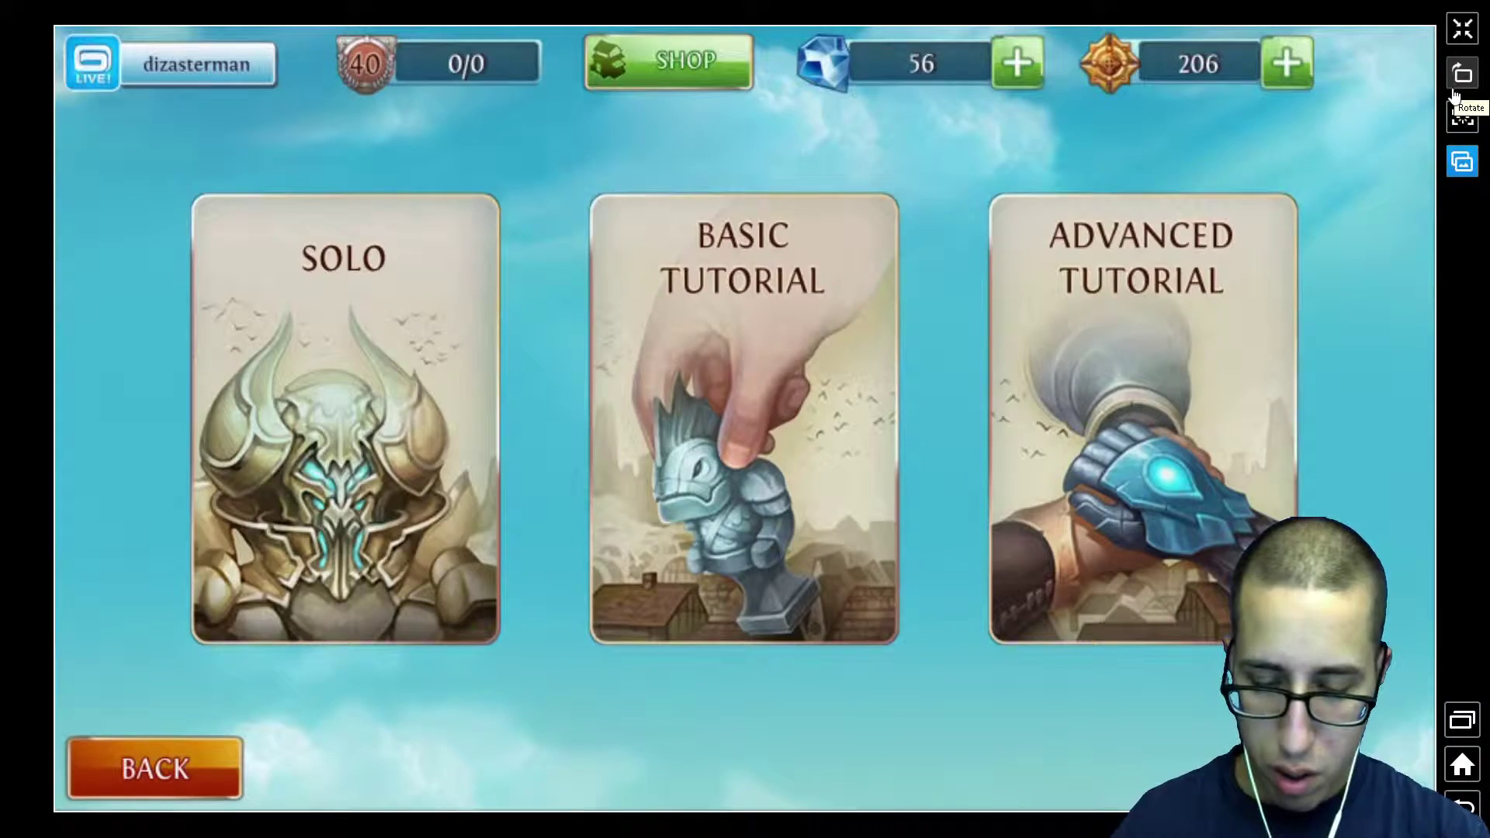
{"action": "key", "text": "Return"}
{"action": "key", "text": "Return"}
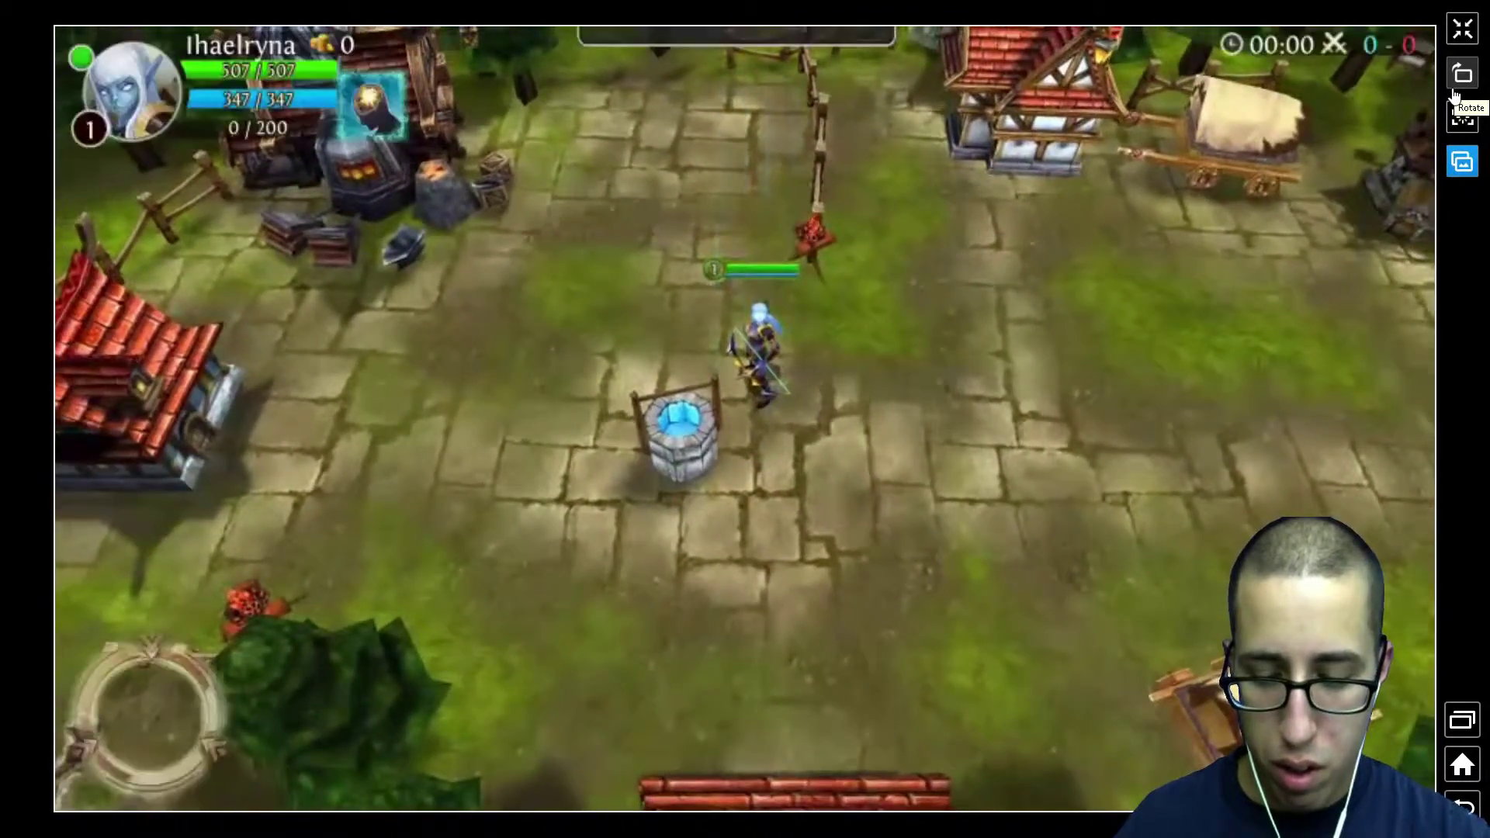
Walk the hero along the arrow path over the bridge toward the enemies
{"action": "key", "text": "Right"}
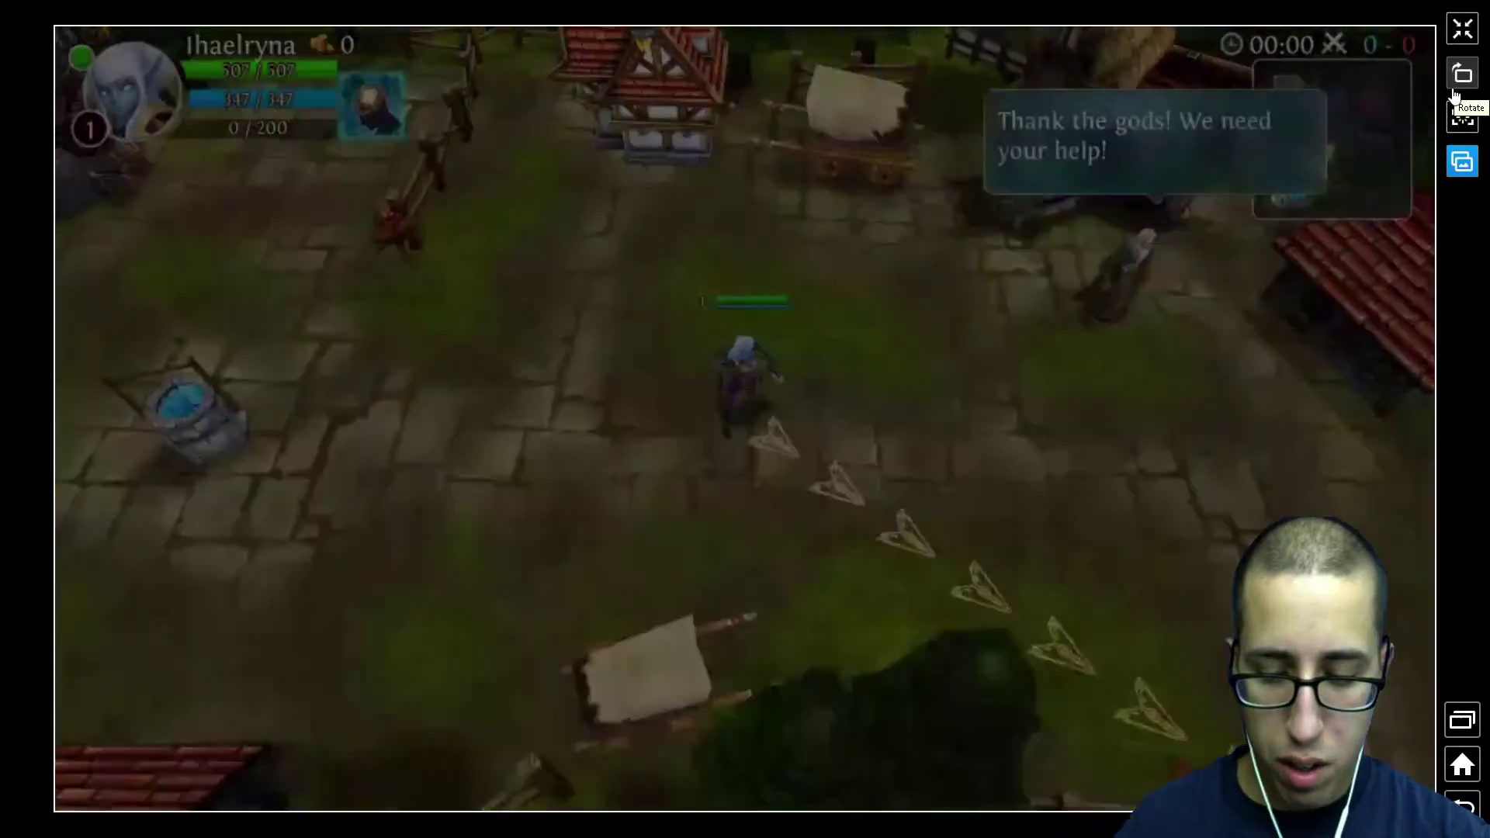
{"action": "key", "text": "s"}
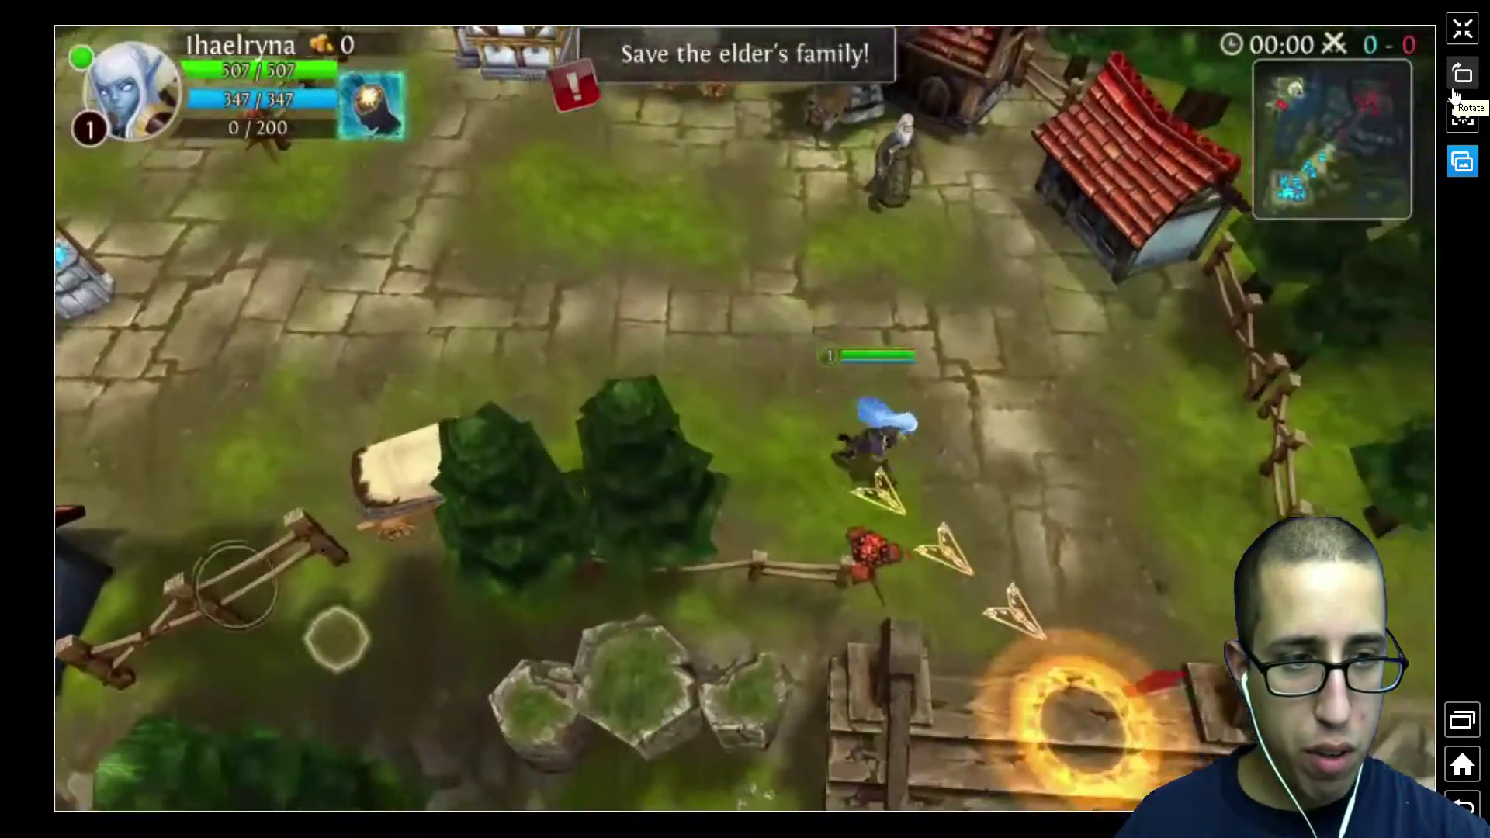
{"action": "key", "text": "s"}
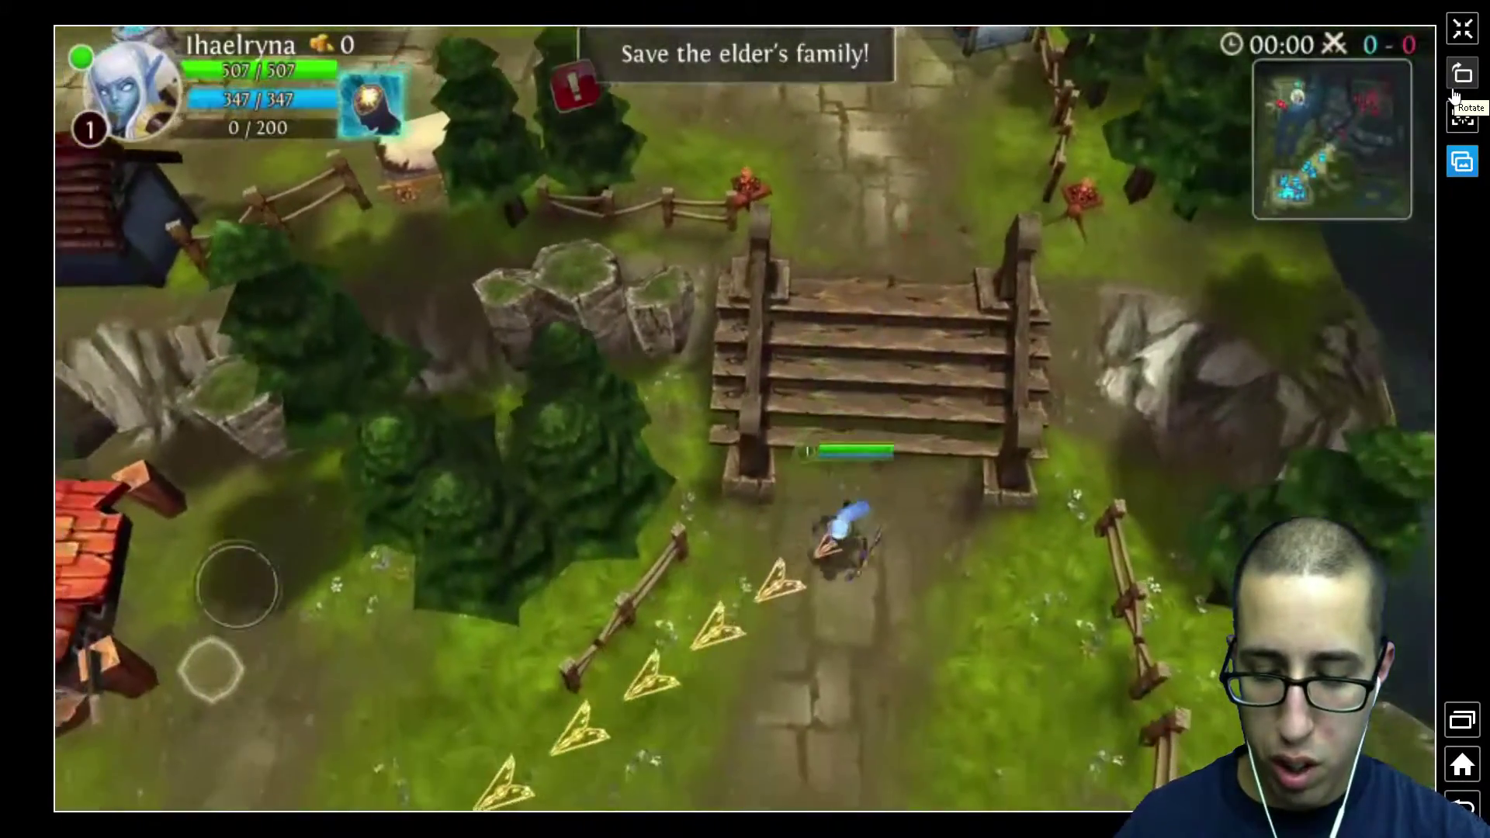
{"action": "key", "text": "s"}
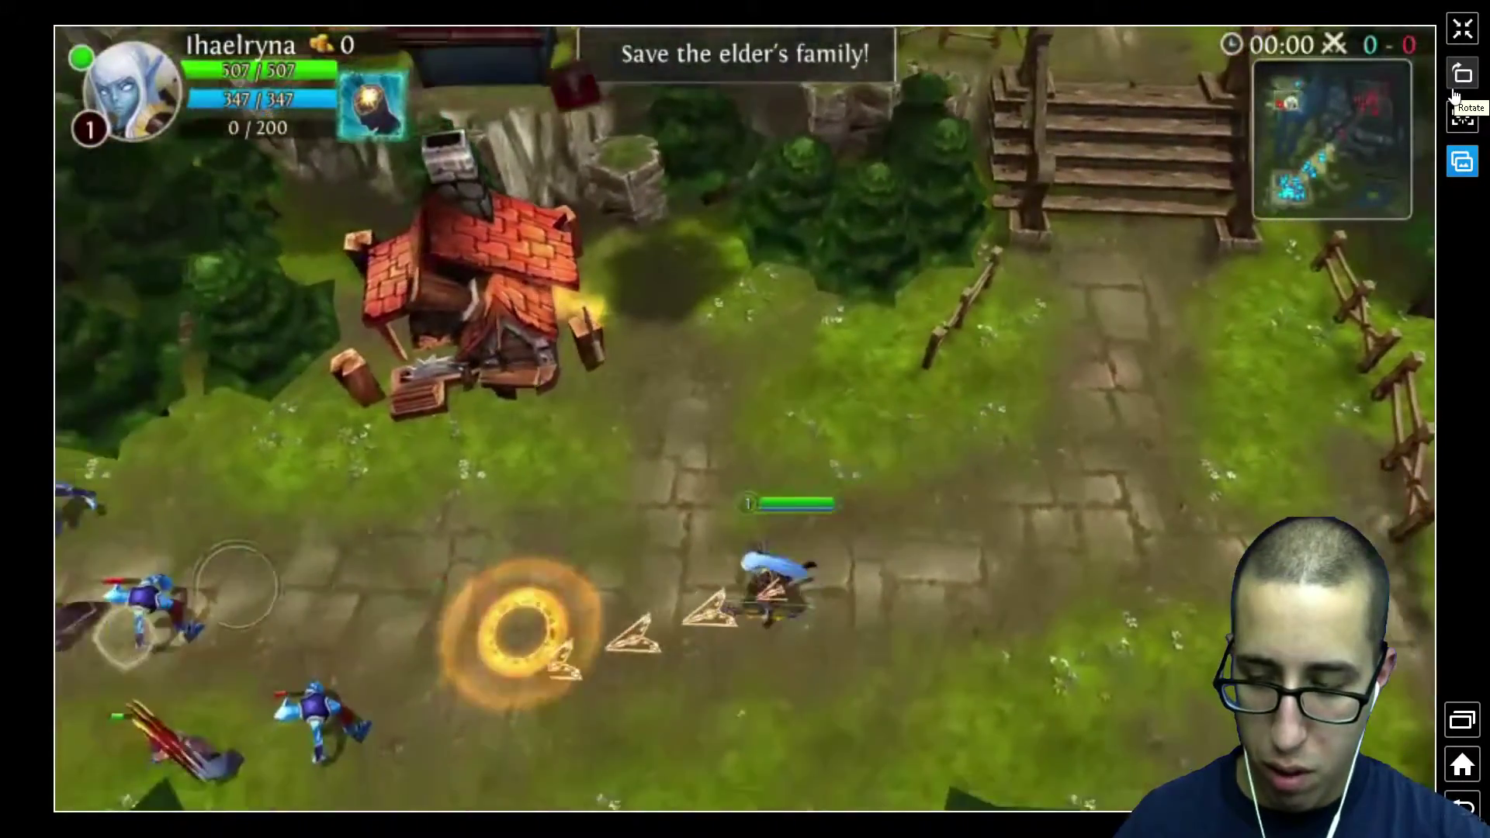
{"action": "key", "text": "s"}
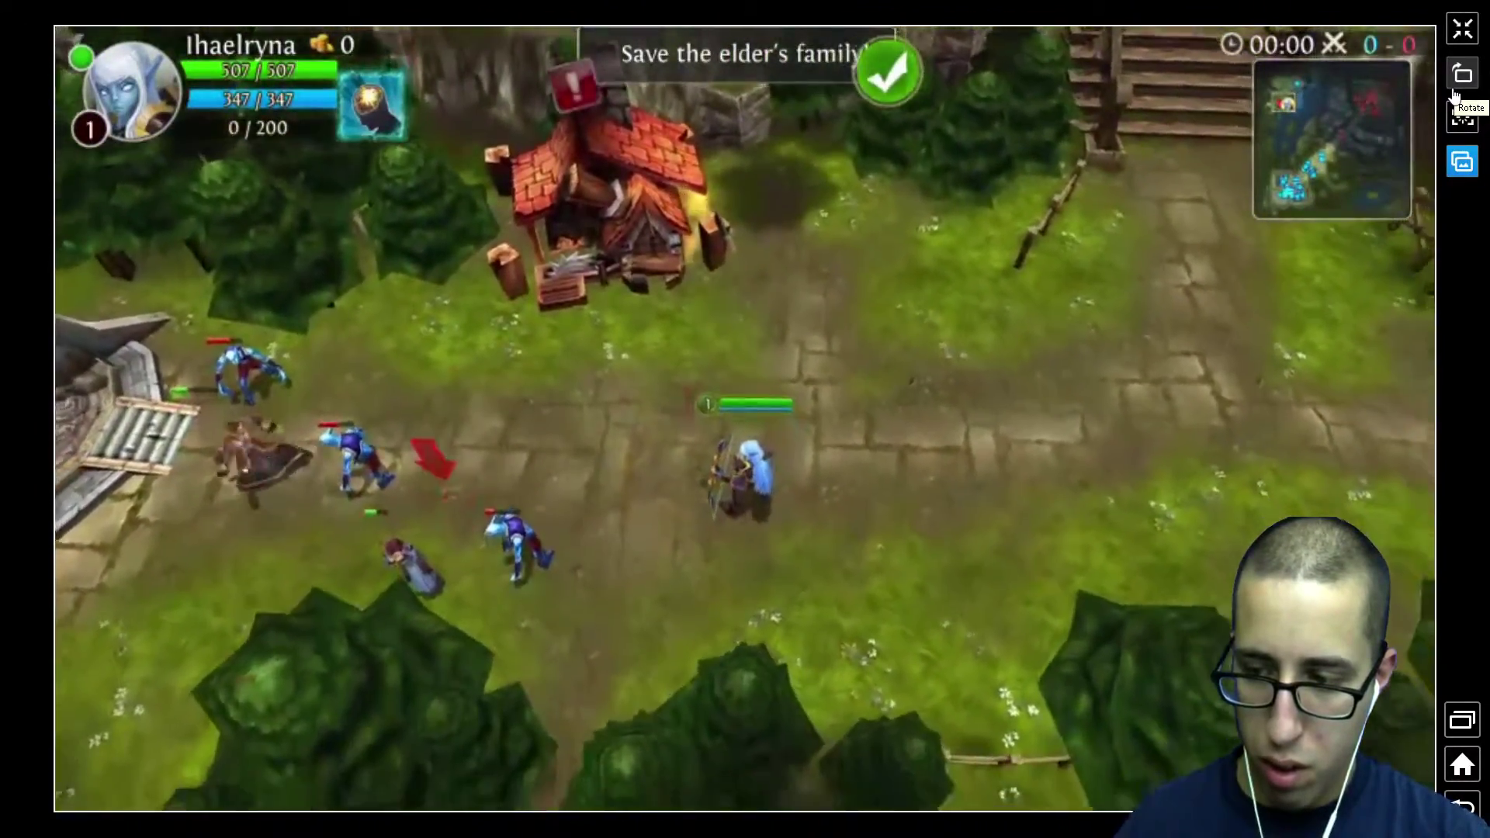
Attack the two nearest enemies, upgrade the hero's skill, and fire Crystal Arrow
{"action": "key", "text": "r"}
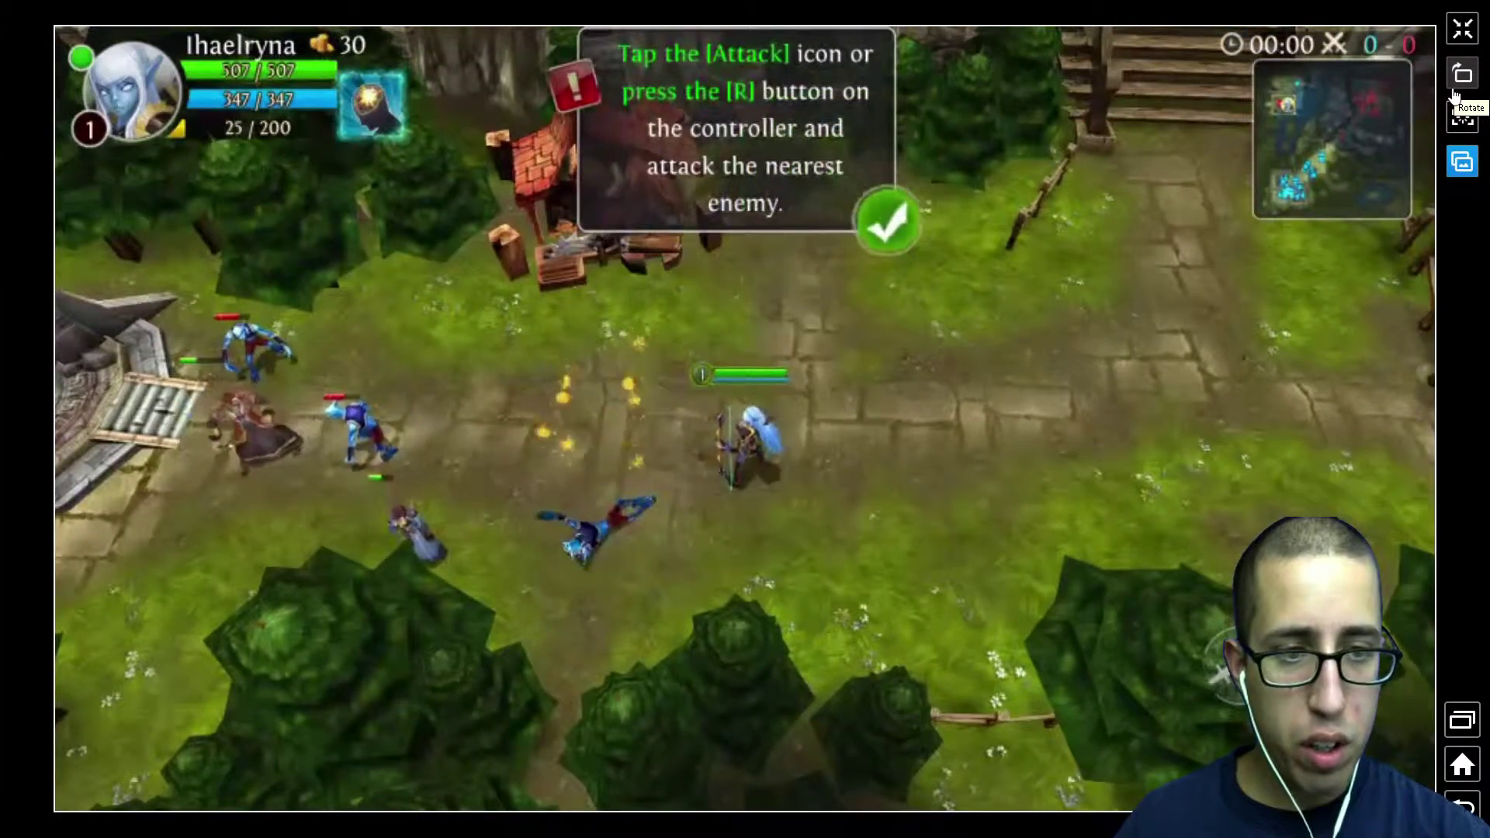
{"action": "key", "text": "l"}
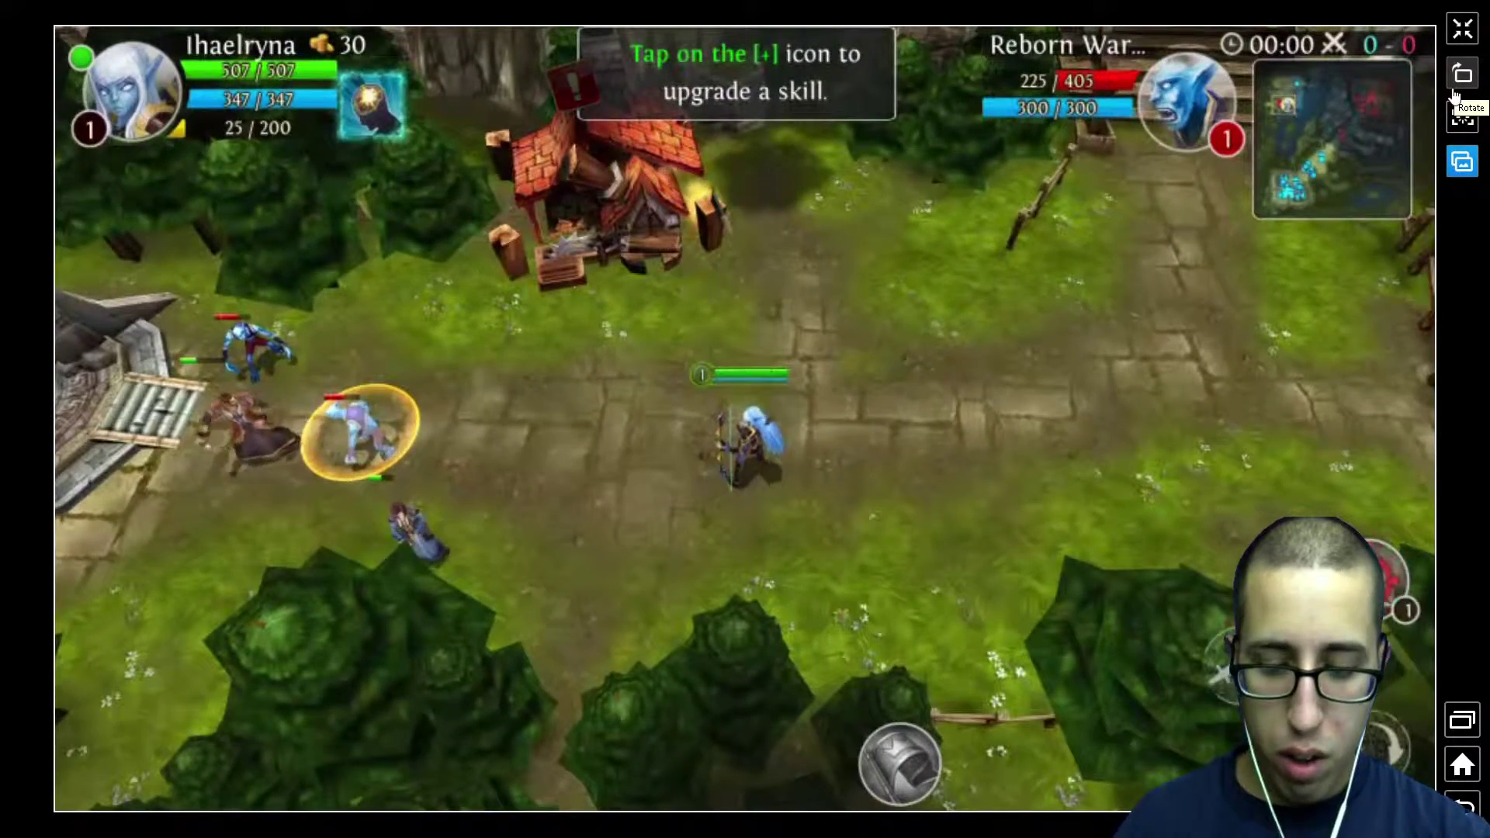
{"action": "key", "text": "u"}
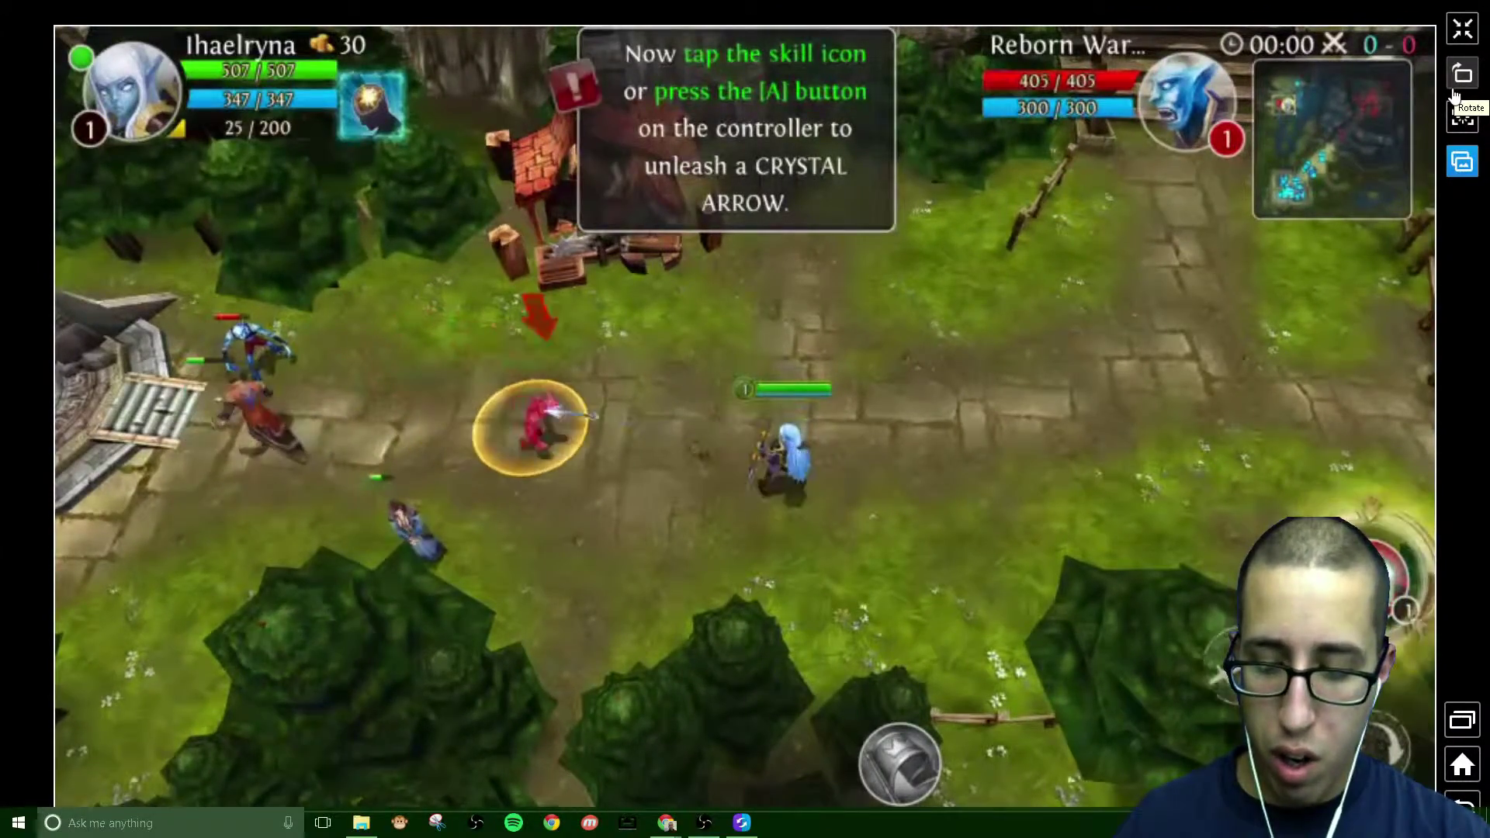
{"action": "key", "text": "k"}
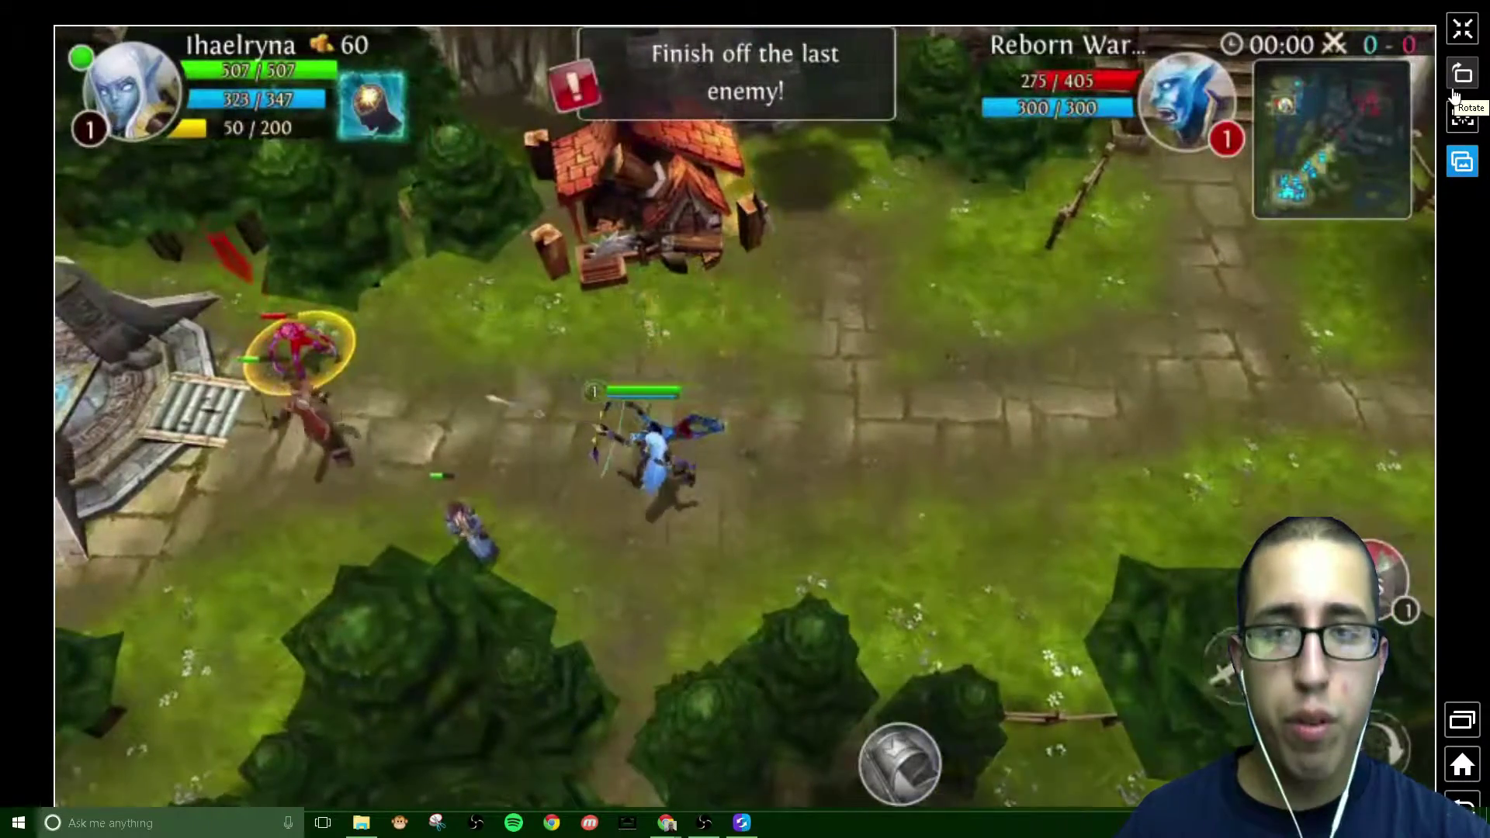